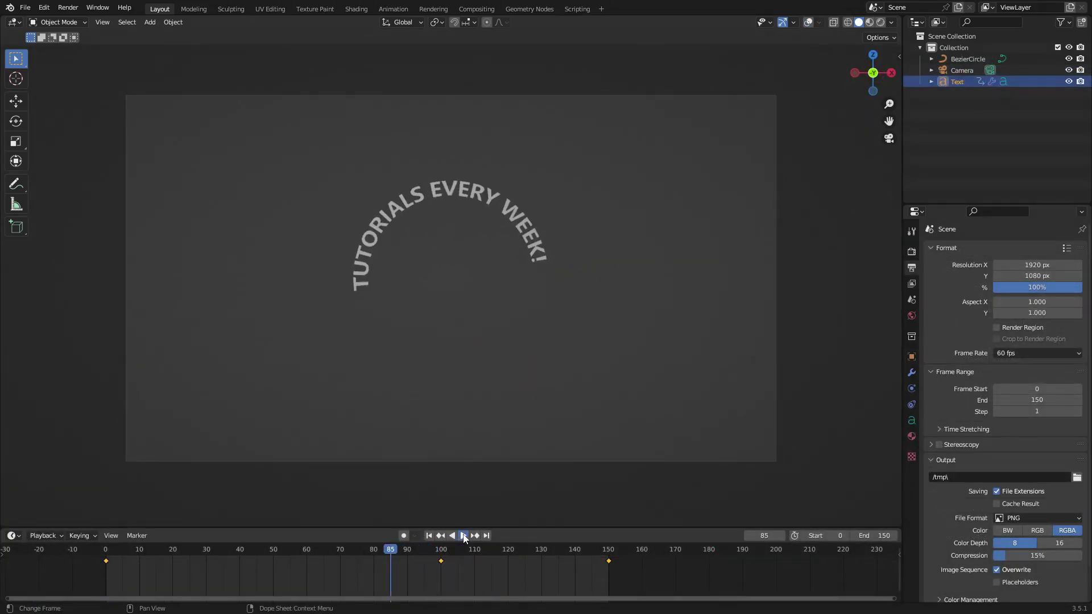
# Step: Play the finished animation to preview TUTORIALS EVERY WEEK! sliding around the circle
pyautogui.click(464, 535)
pyautogui.scroll(-3, 805, 419)
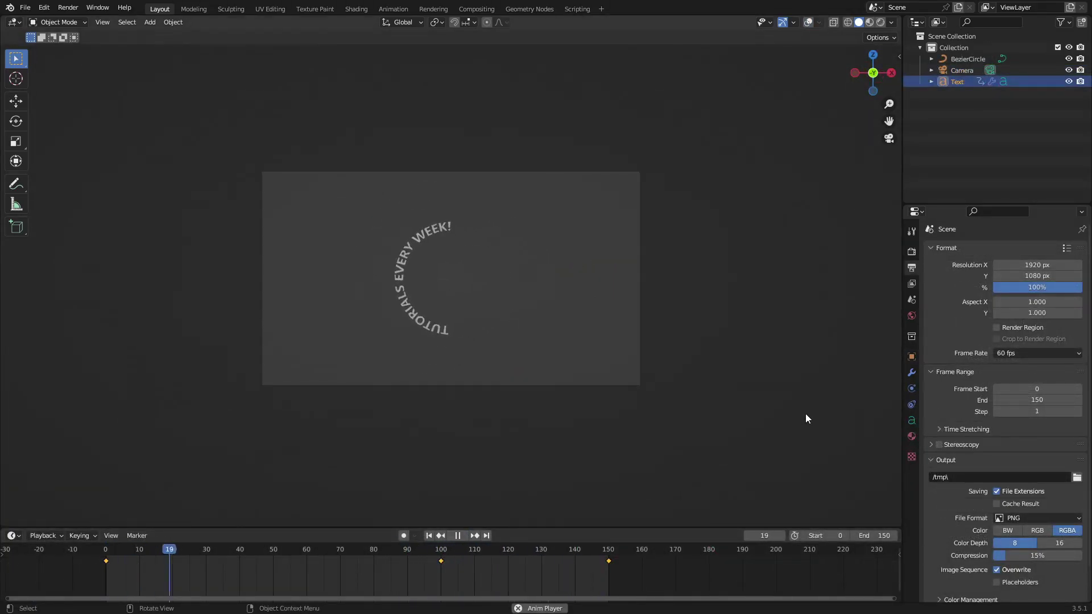
pyautogui.scroll(3, 805, 419)
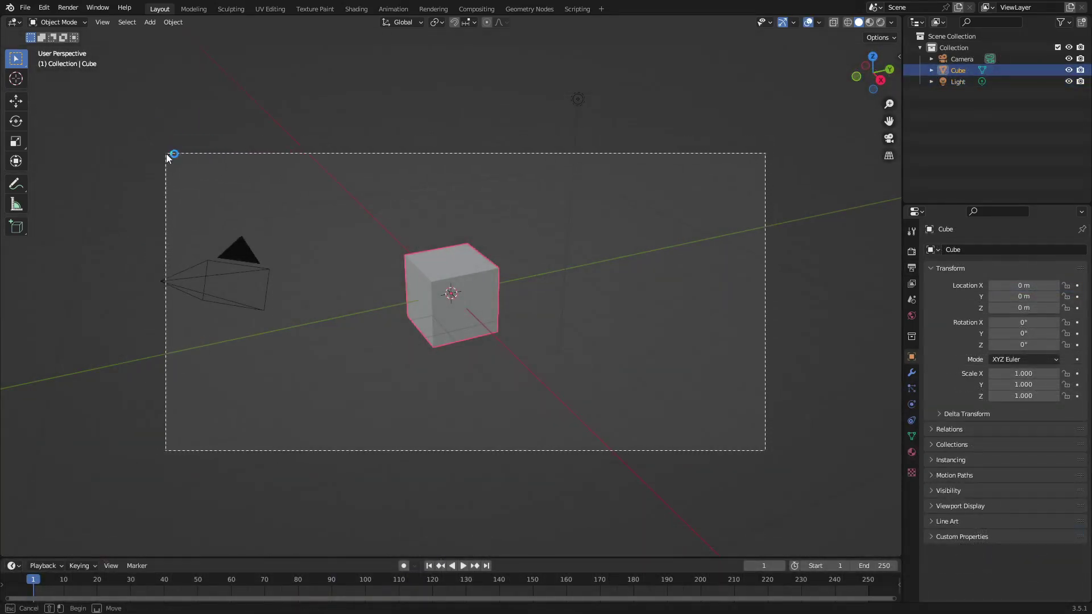
# Step: Delete the default camera, cube and light, and add a Bezier circle
pyautogui.moveTo(167, 154); pyautogui.dragTo(167, 155)
pyautogui.press('Delete')
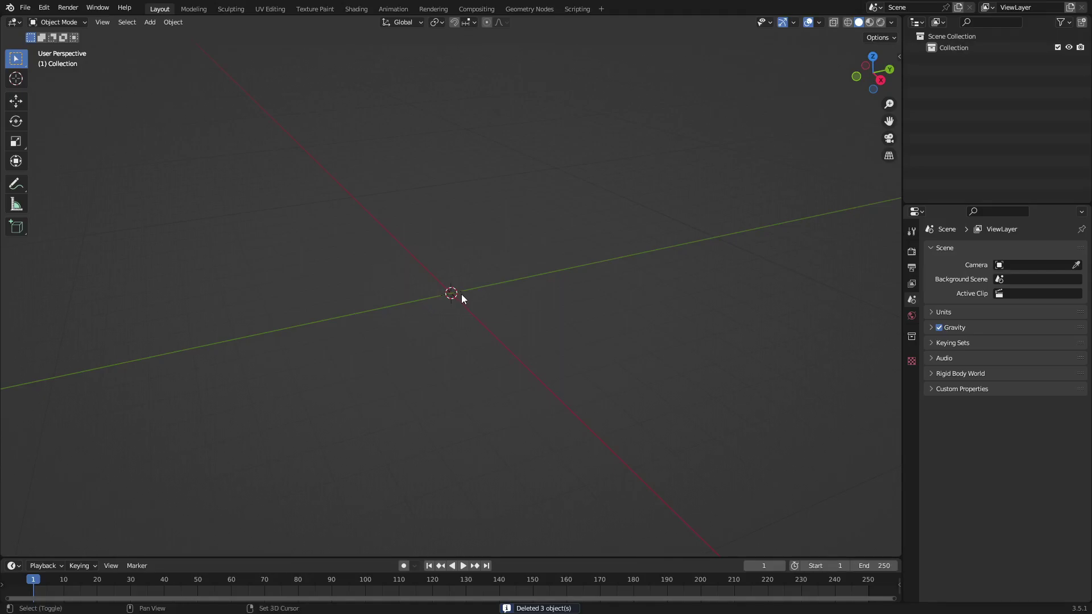
pyautogui.hotkey('shift', 'a')
pyautogui.moveTo(463, 295)
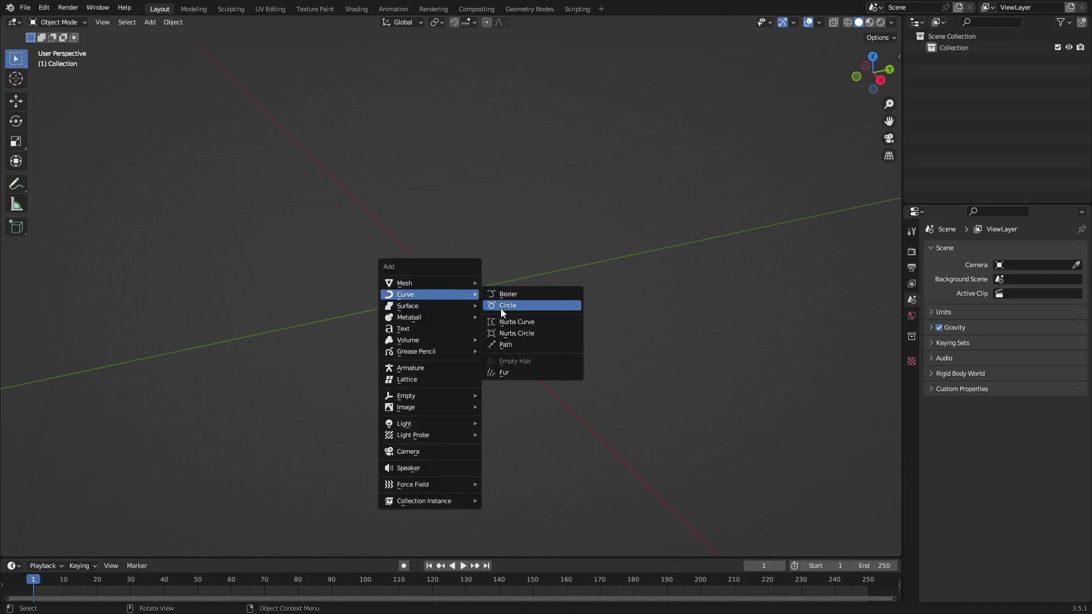
pyautogui.click(516, 307)
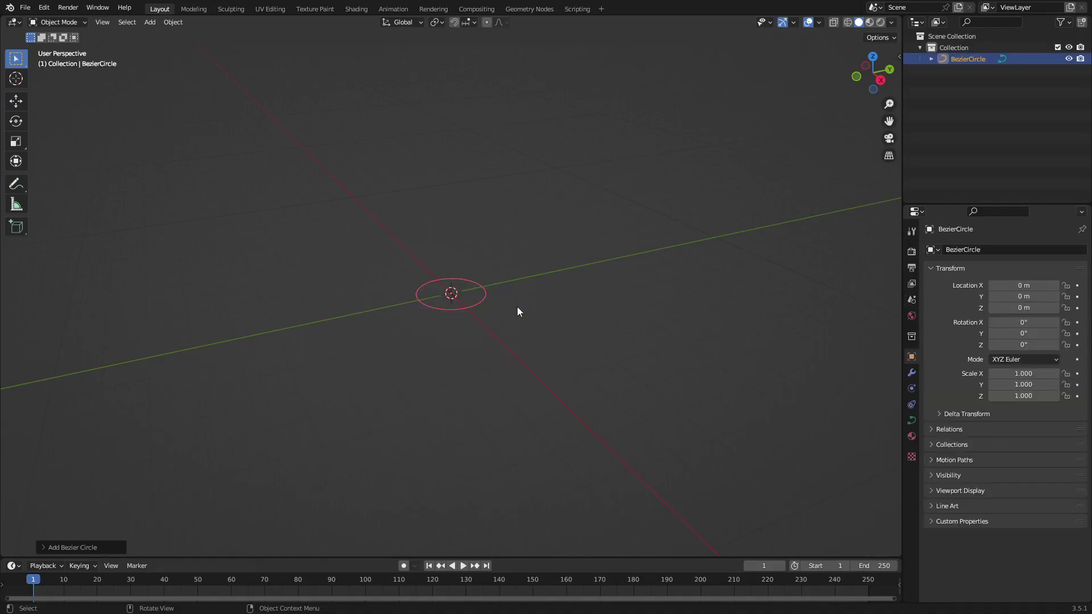
pyautogui.moveTo(516, 307)
pyautogui.mouseDown(button='middle')
pyautogui.moveTo(568, 326)
pyautogui.moveTo(510, 298)
pyautogui.mouseUp(button='middle')
# Step: Add a text object at the origin and view it face-on
pyautogui.hotkey('shift', 'a')
pyautogui.click(452, 335)
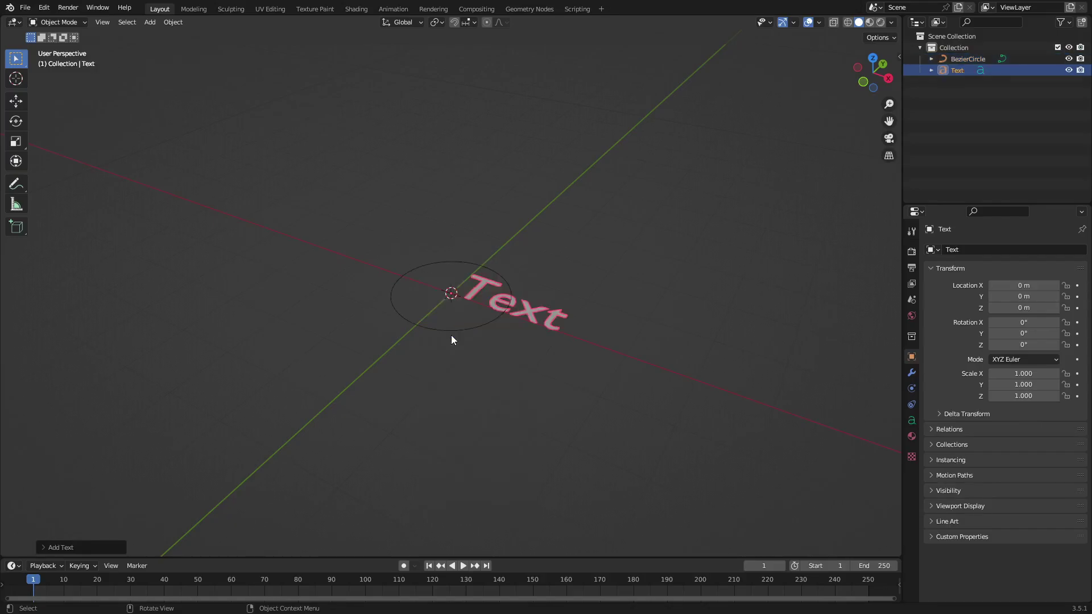
pyautogui.moveTo(451, 335); pyautogui.dragTo(562, 363, button='middle')
pyautogui.scroll(4, 545, 359)
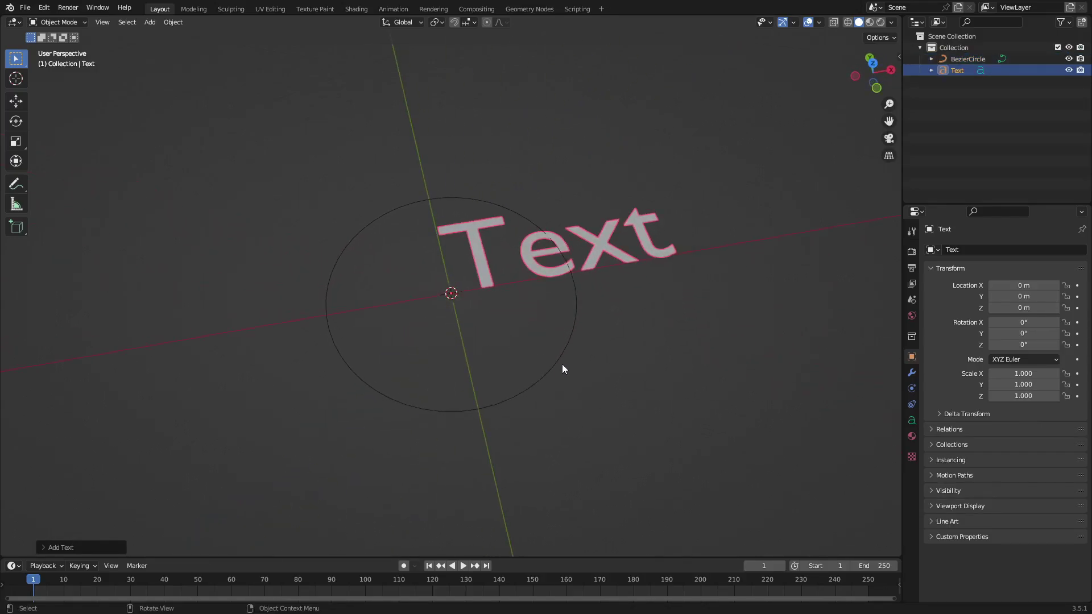
# Step: Change the text object's content from 'Text' to 'TUTORIAL'
pyautogui.press('Tab')
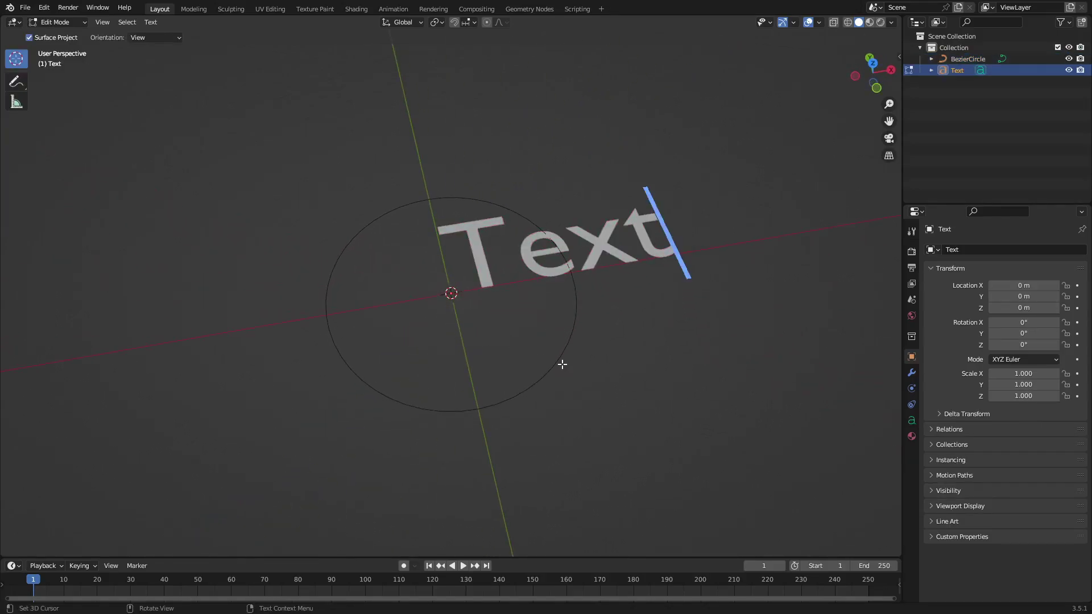
pyautogui.press('BackSpace')
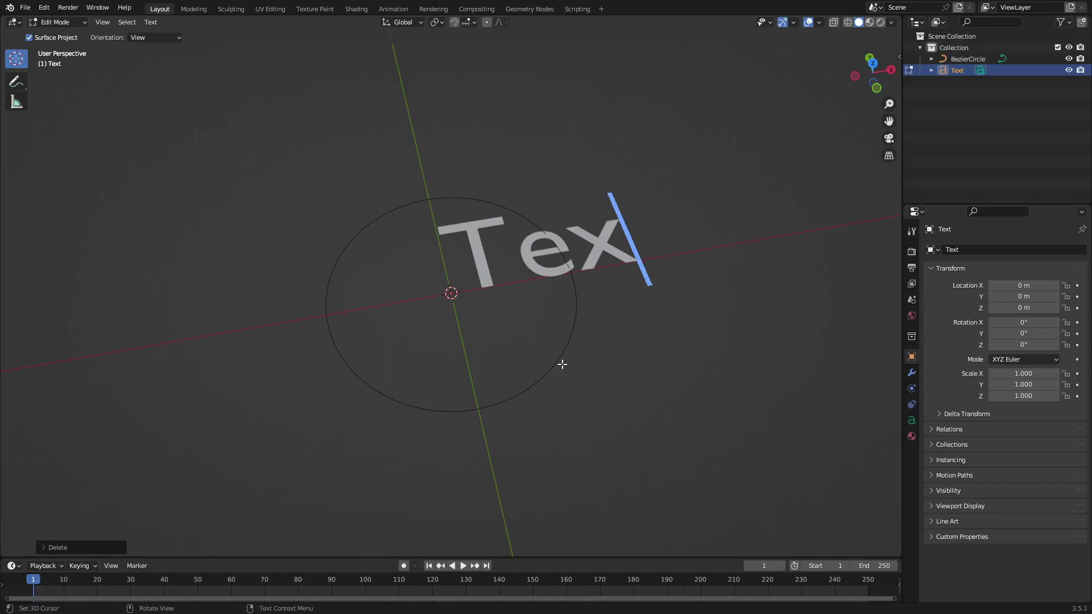
pyautogui.press('BackSpace')
pyautogui.press('BackSpace')
pyautogui.press('BackSpace')
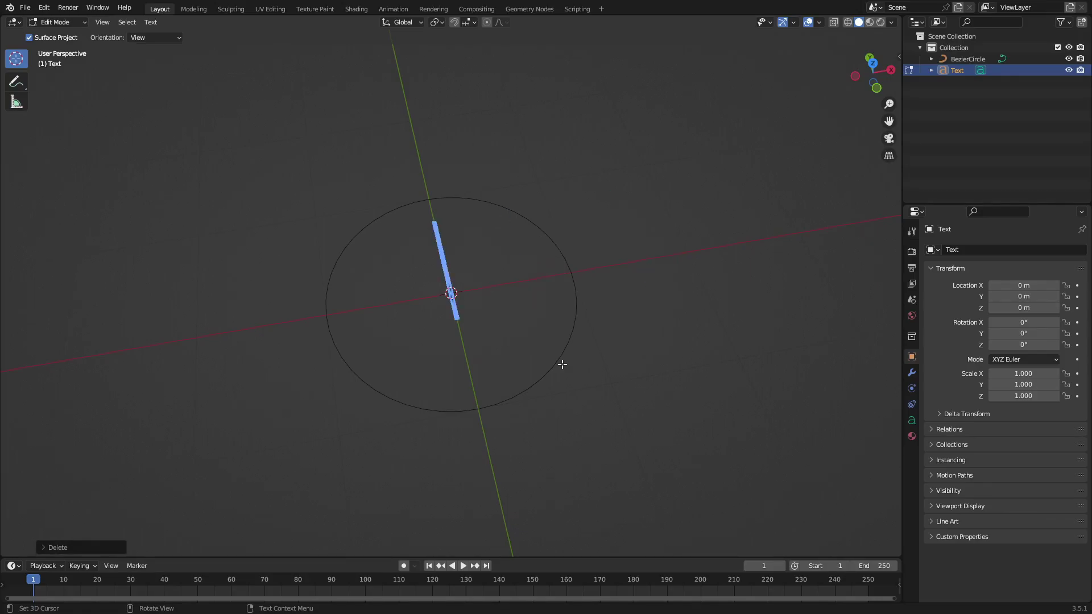
pyautogui.write('TUTORIA')
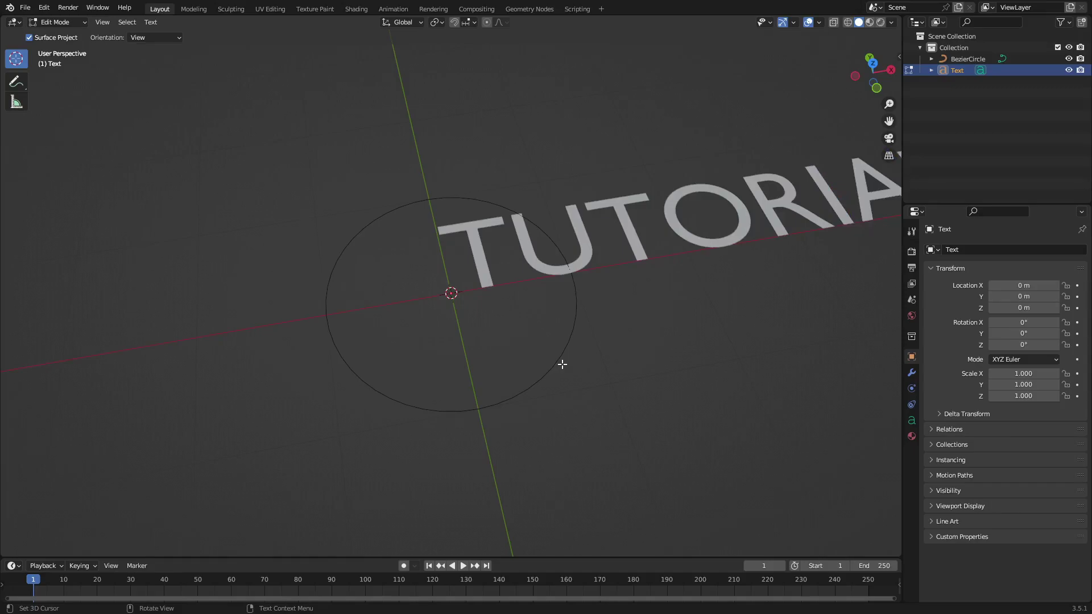
pyautogui.write('L')
pyautogui.scroll(-4, 716, 324)
pyautogui.press('Tab')
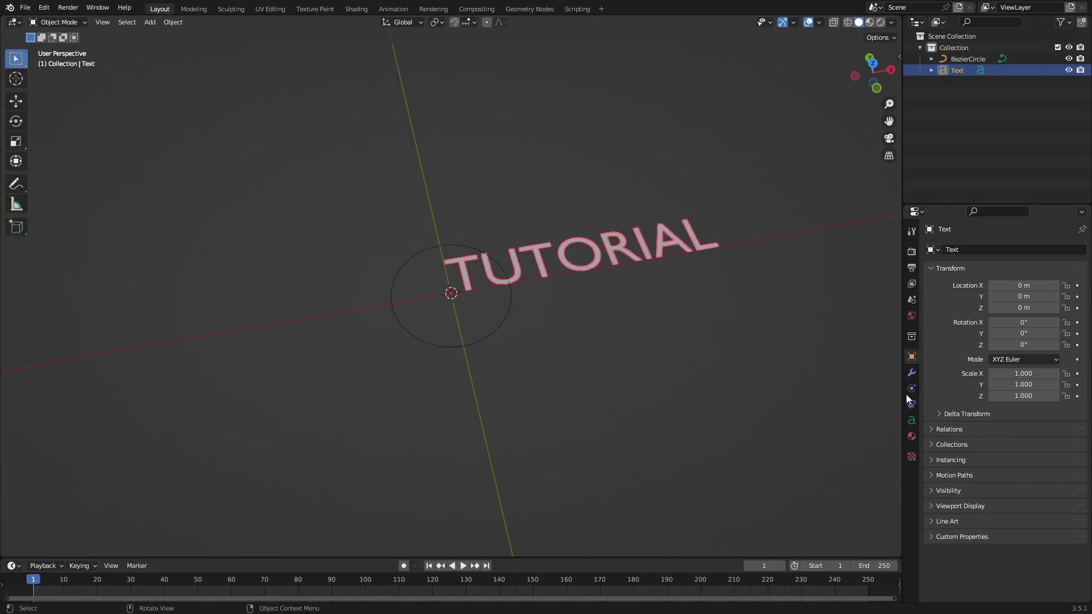
# Step: Set the text's Regular font to Nirmala UI Bold from C:\Windows\Fonts
pyautogui.click(911, 420)
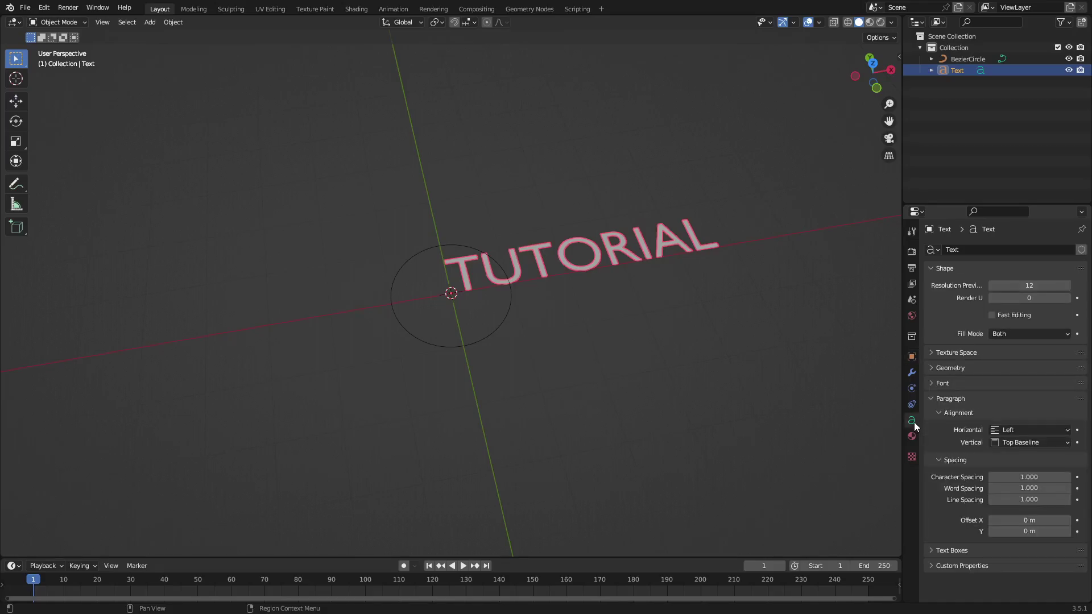
pyautogui.click(959, 385)
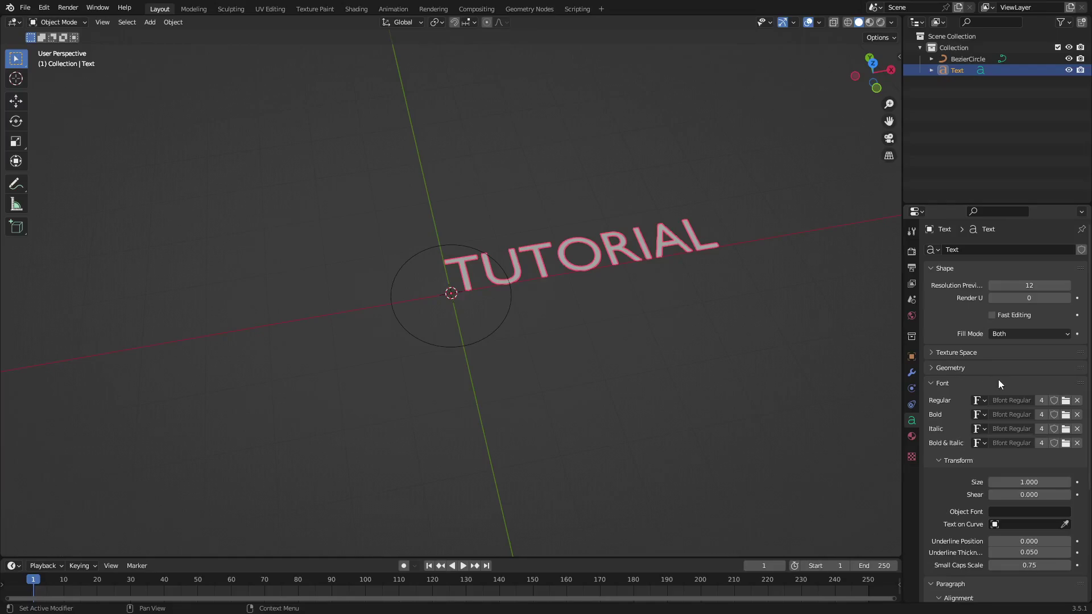
pyautogui.click(1066, 401)
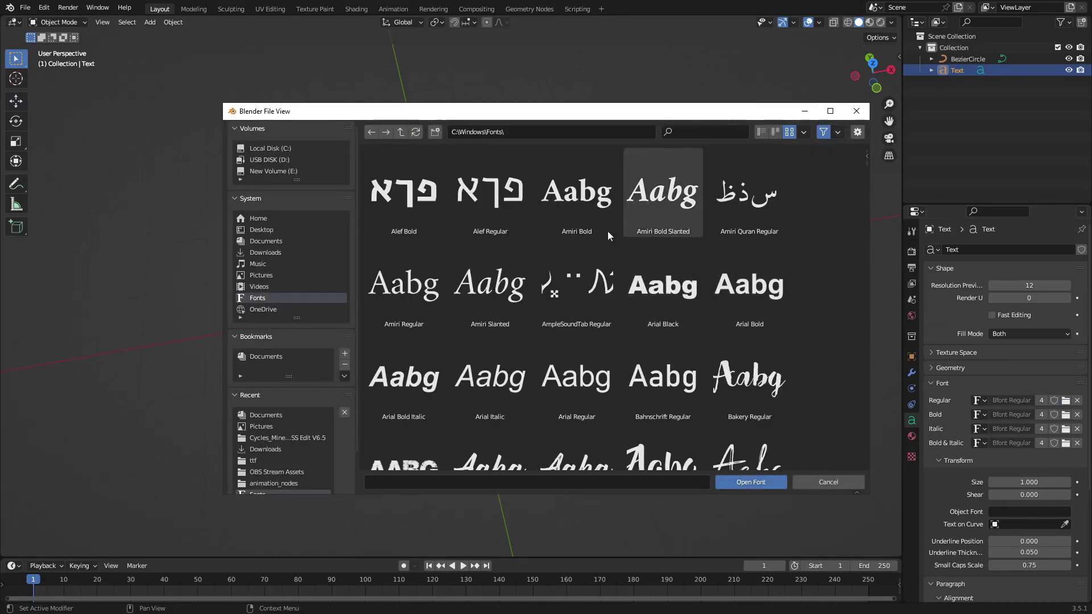
pyautogui.scroll(-10, 603, 265)
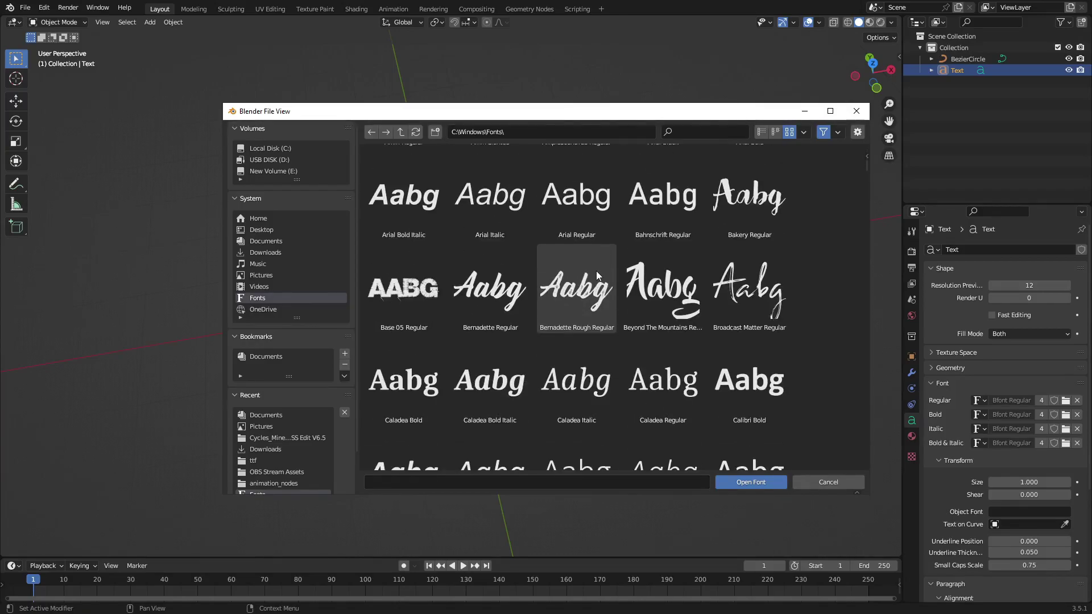
pyautogui.scroll(-5, 601, 257)
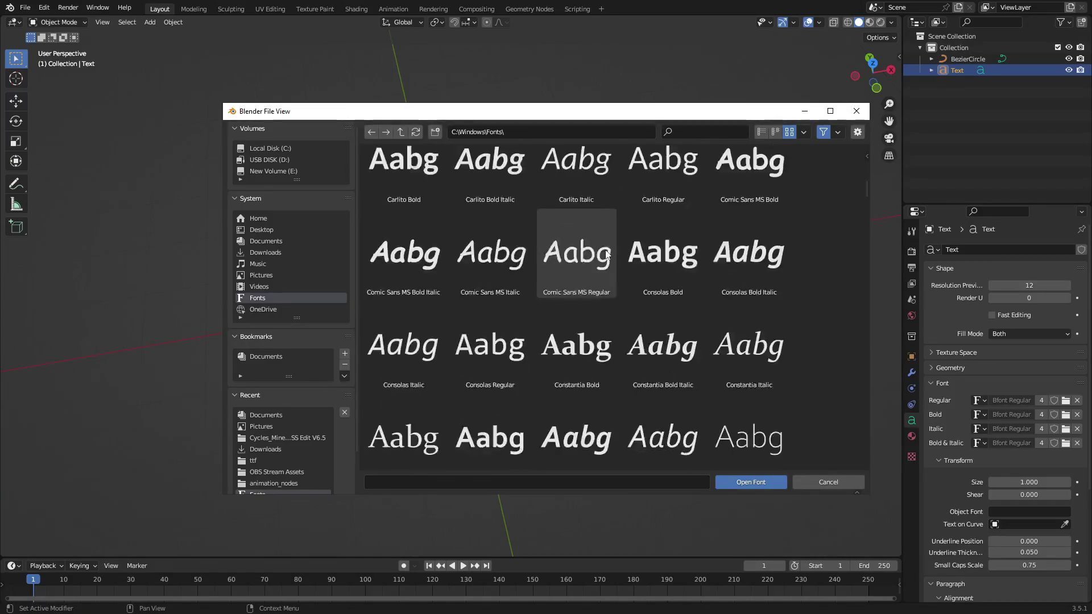
pyautogui.scroll(-15, 603, 273)
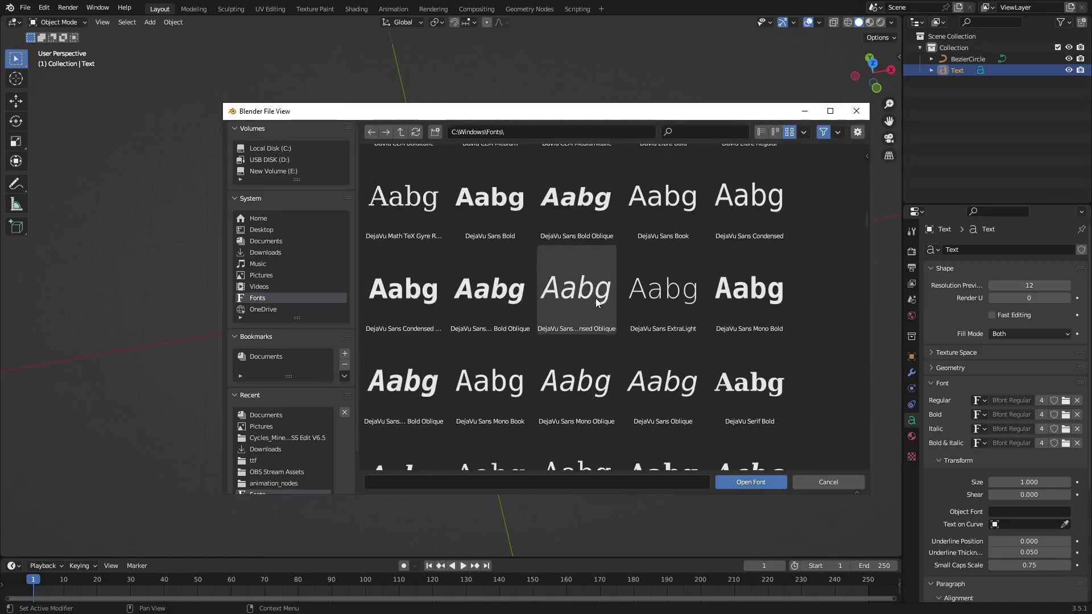
pyautogui.scroll(-15, 594, 301)
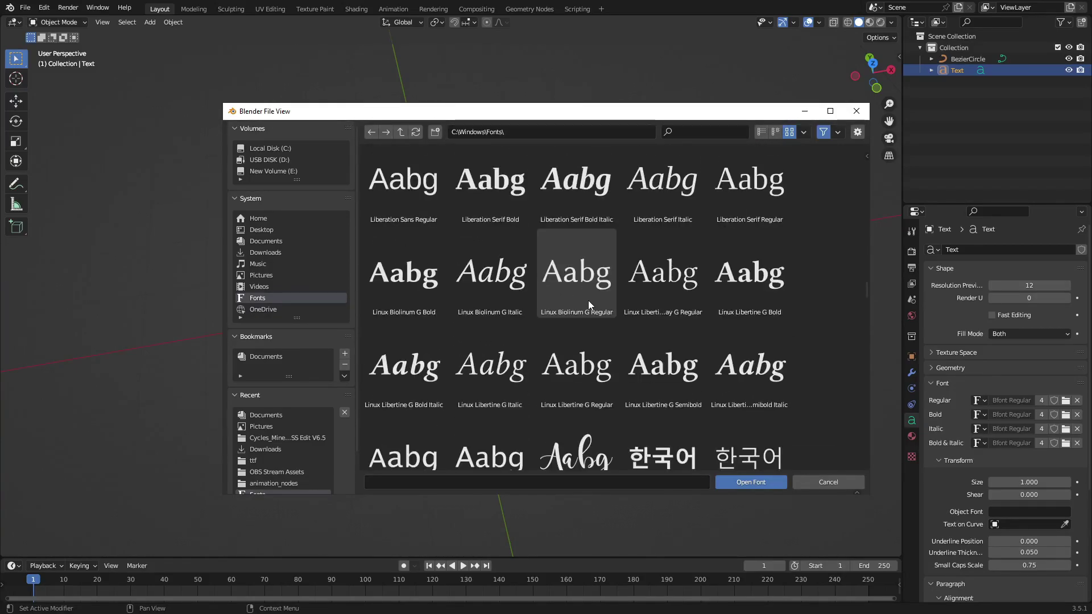
pyautogui.scroll(-15, 588, 304)
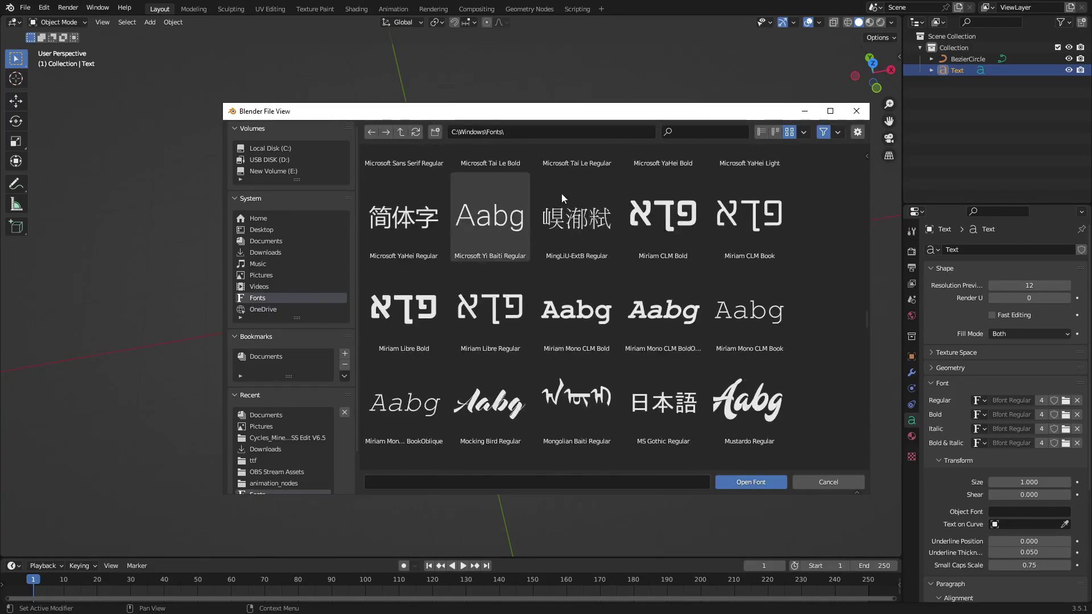
pyautogui.scroll(-1, 588, 333)
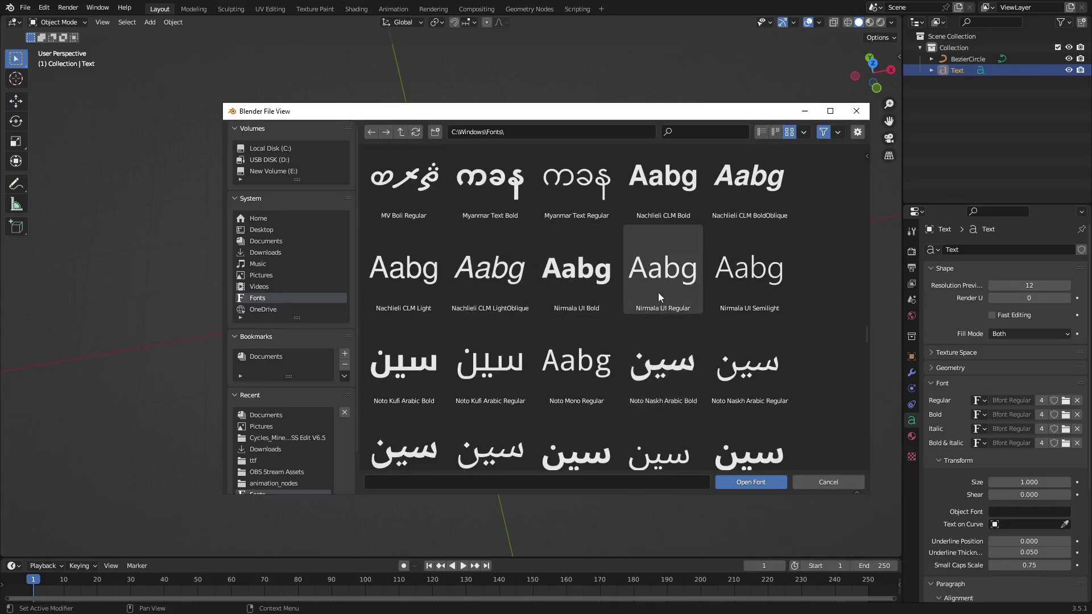
pyautogui.doubleClick(597, 284)
pyautogui.scroll(3, 634, 294)
pyautogui.moveTo(634, 294); pyautogui.dragTo(693, 274, button='middle')
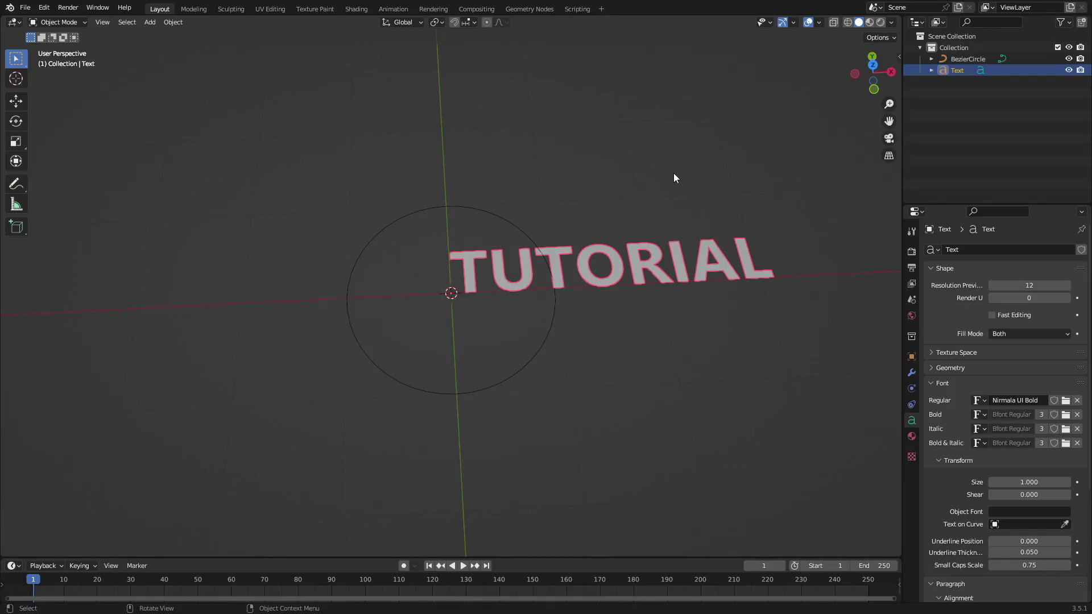
# Step: Remove the Curve modifier mistakenly added to the BezierCircle
pyautogui.click(550, 324)
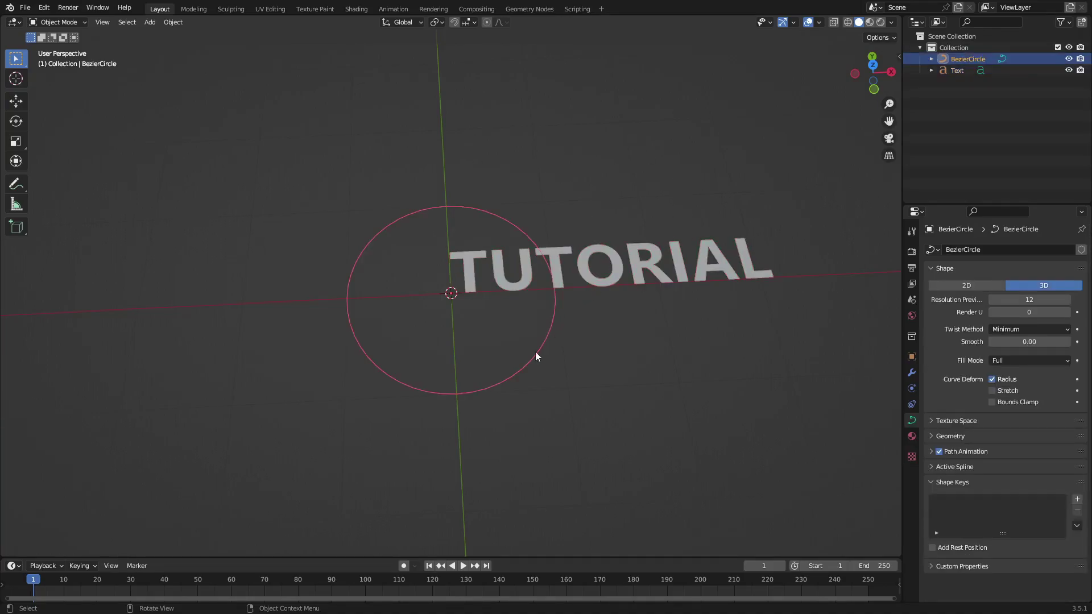
pyautogui.click(911, 372)
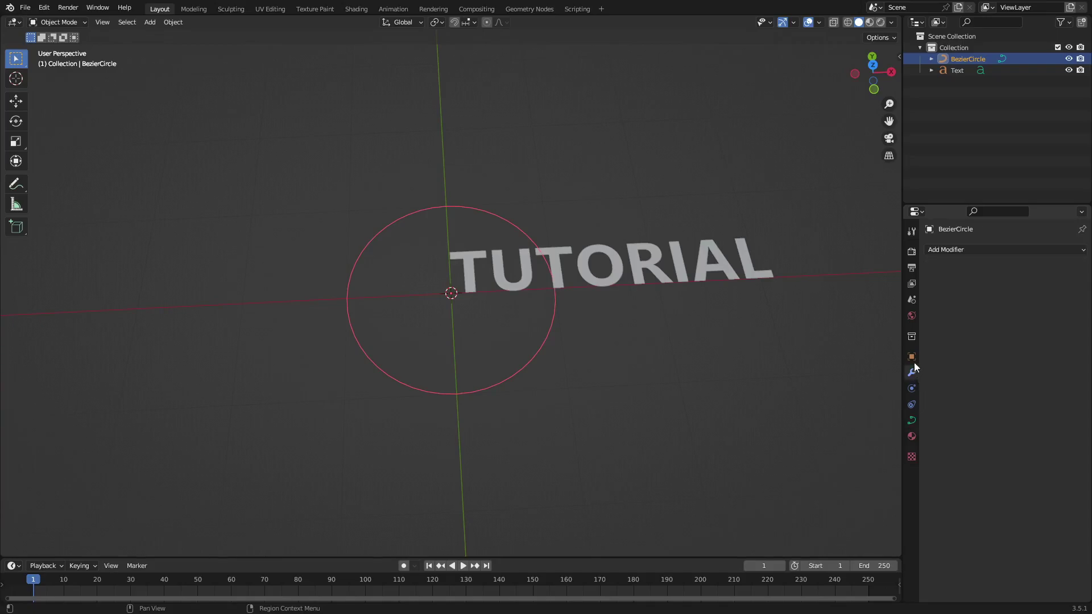
pyautogui.click(957, 250)
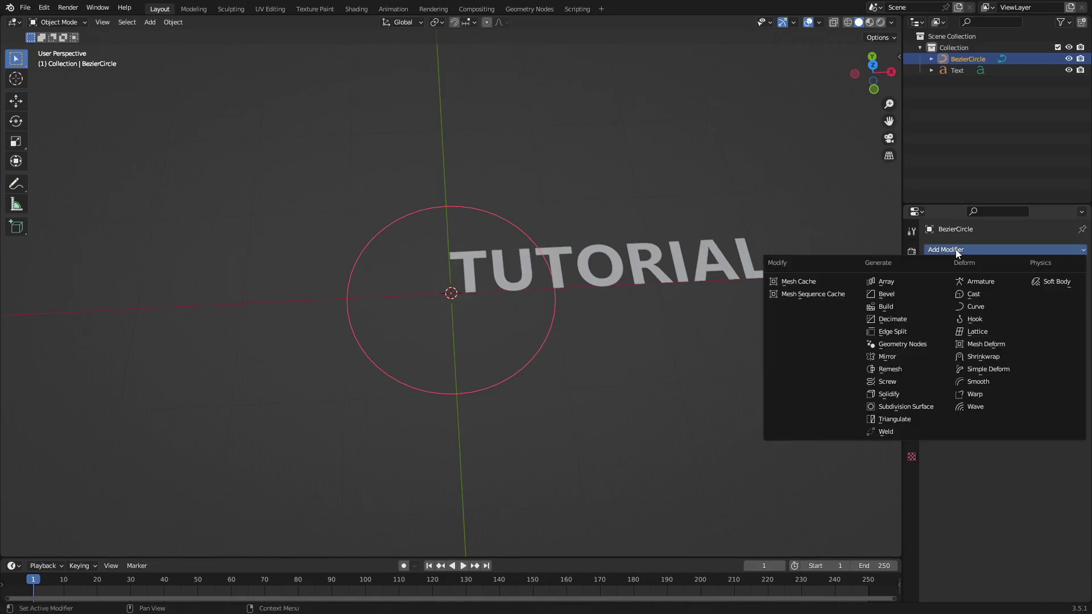
pyautogui.click(980, 309)
pyautogui.click(1064, 269)
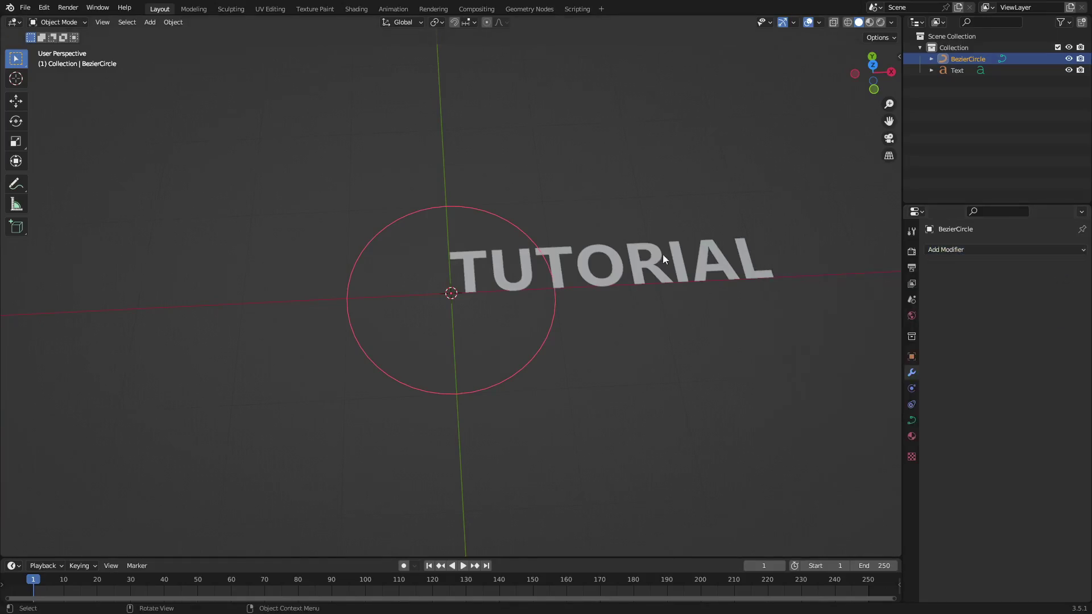
# Step: Add a Curve modifier to the TUTORIAL text with BezierCircle as its curve object
pyautogui.click(660, 258)
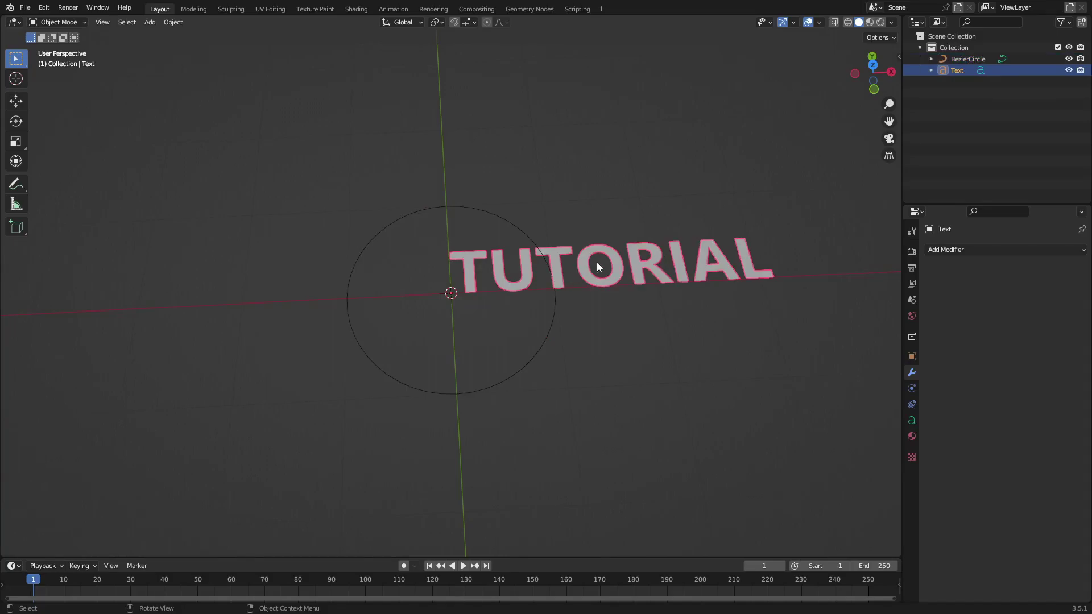
pyautogui.click(982, 250)
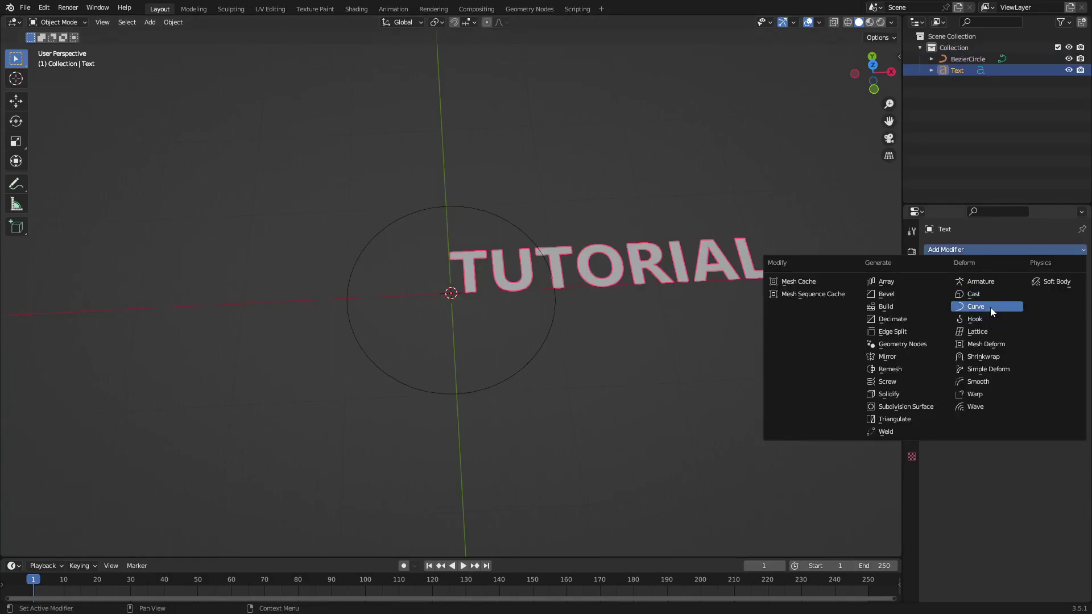
pyautogui.click(990, 307)
pyautogui.click(1024, 284)
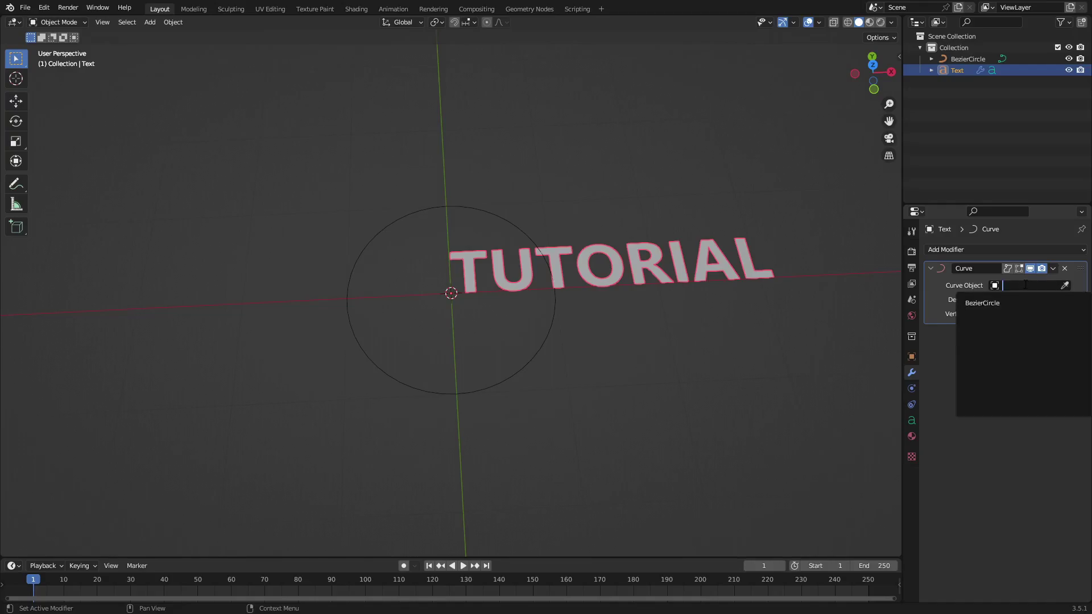
pyautogui.click(1010, 303)
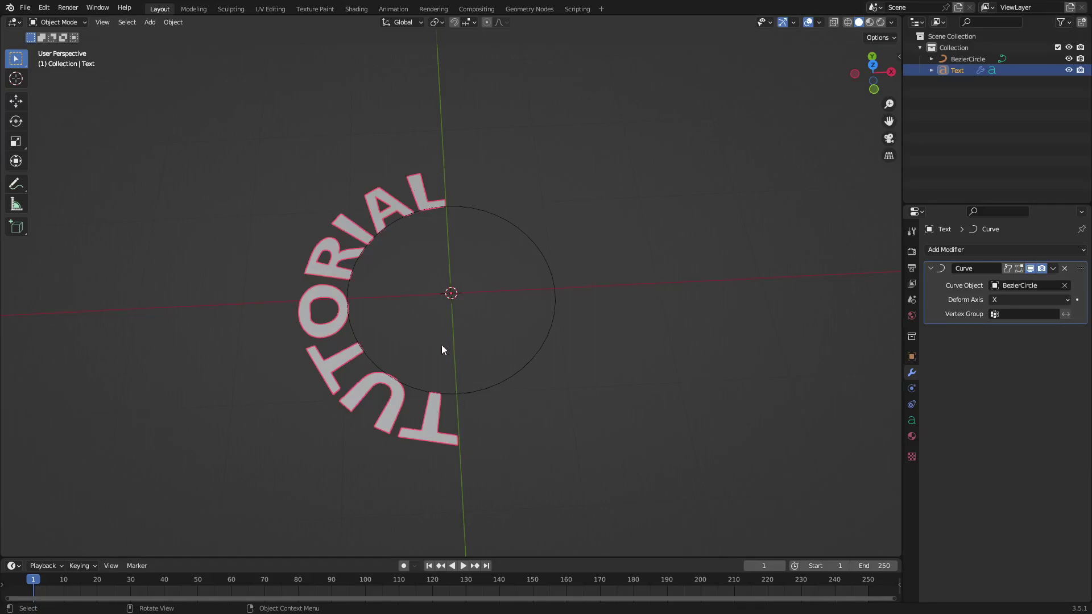
# Step: Scale the TUTORIAL text up, then down until it sits snugly on the circle's edge
pyautogui.press('s')
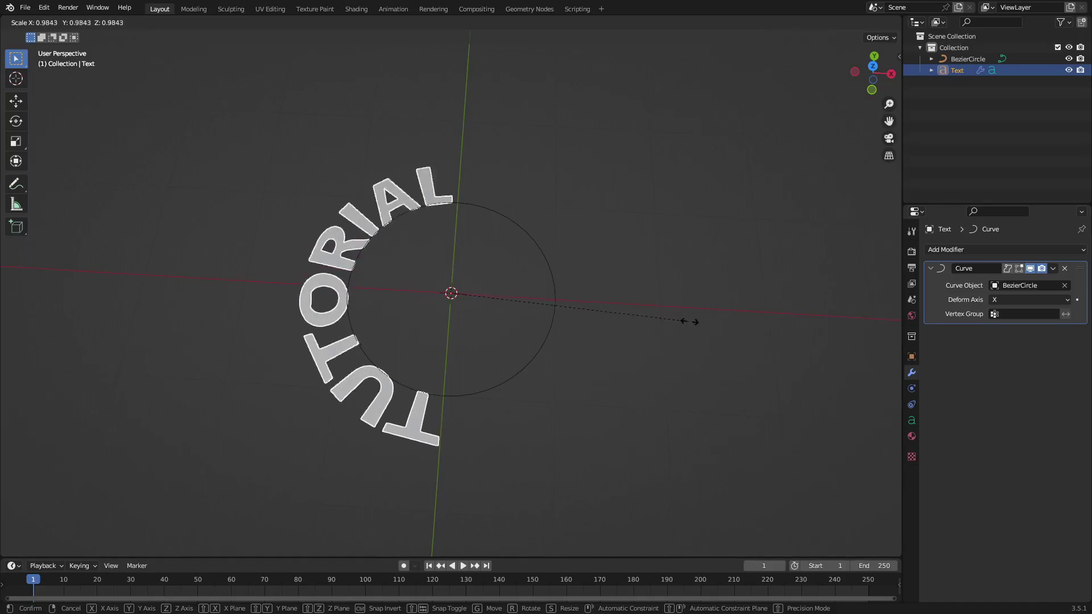
pyautogui.click(41, 334)
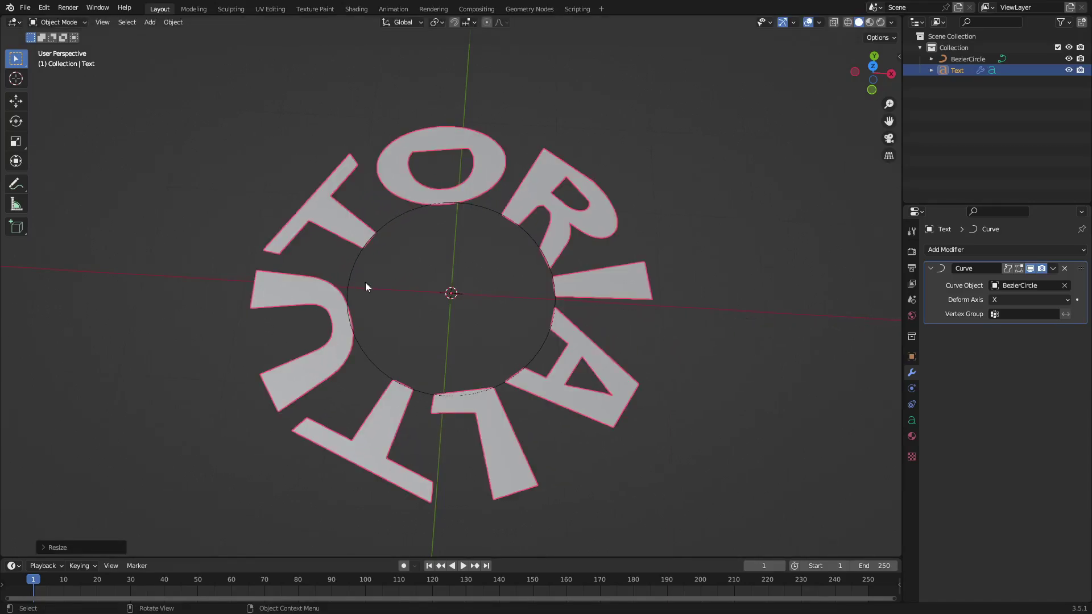
pyautogui.moveTo(370, 288); pyautogui.dragTo(647, 254, button='middle')
pyautogui.press('s')
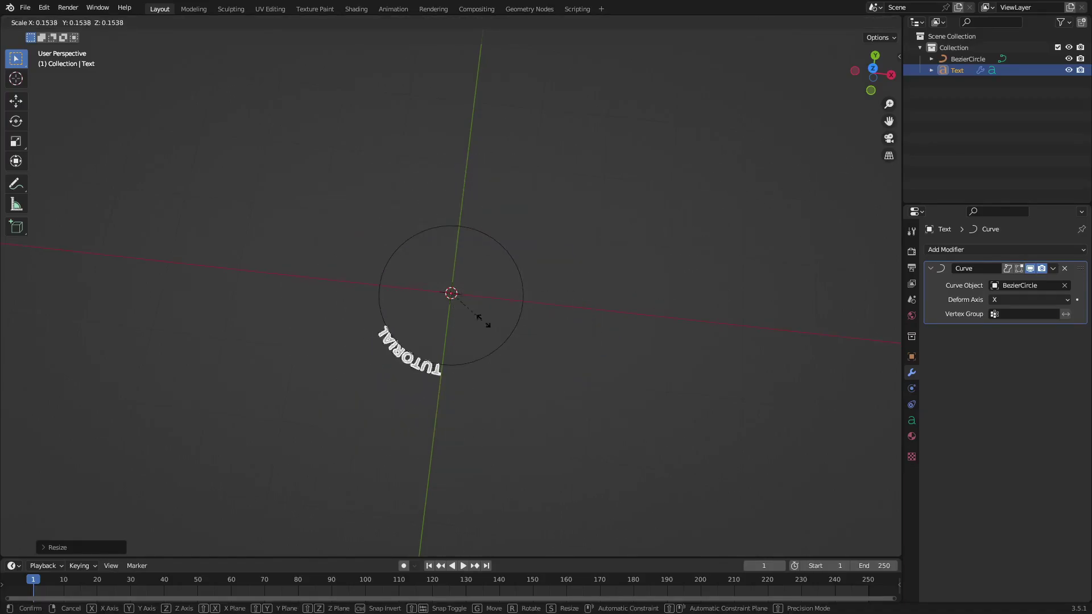
pyautogui.click(507, 324)
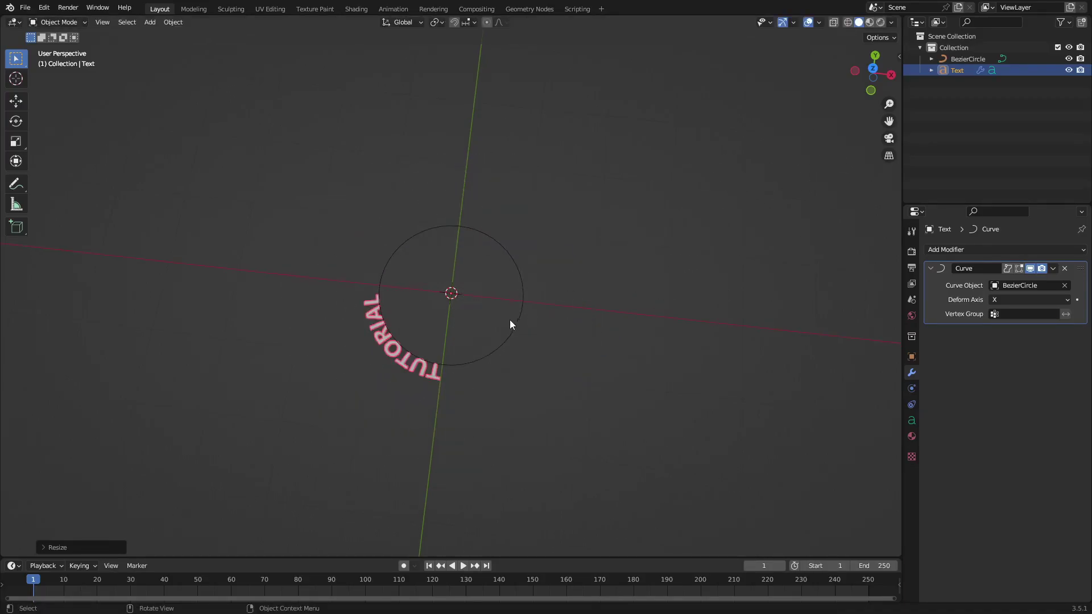
# Step: Append 'S EVERY WEEK!' so the text reads 'TUTORIALS EVERY WEEK!'
pyautogui.moveTo(508, 324); pyautogui.dragTo(521, 317, button='middle')
pyautogui.press('Tab')
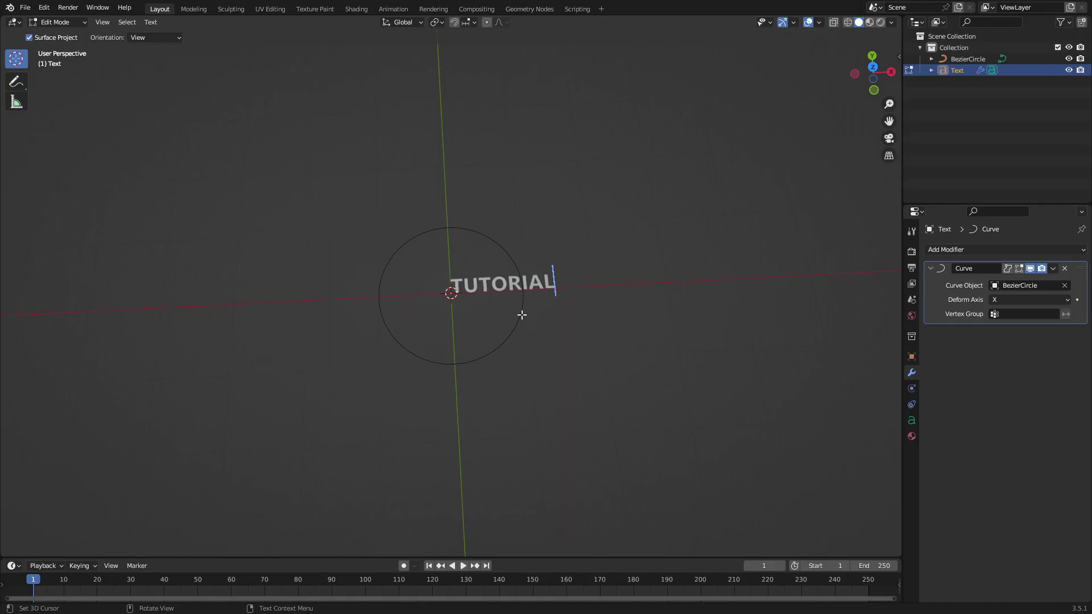
pyautogui.write('S EVERY WEEK!')
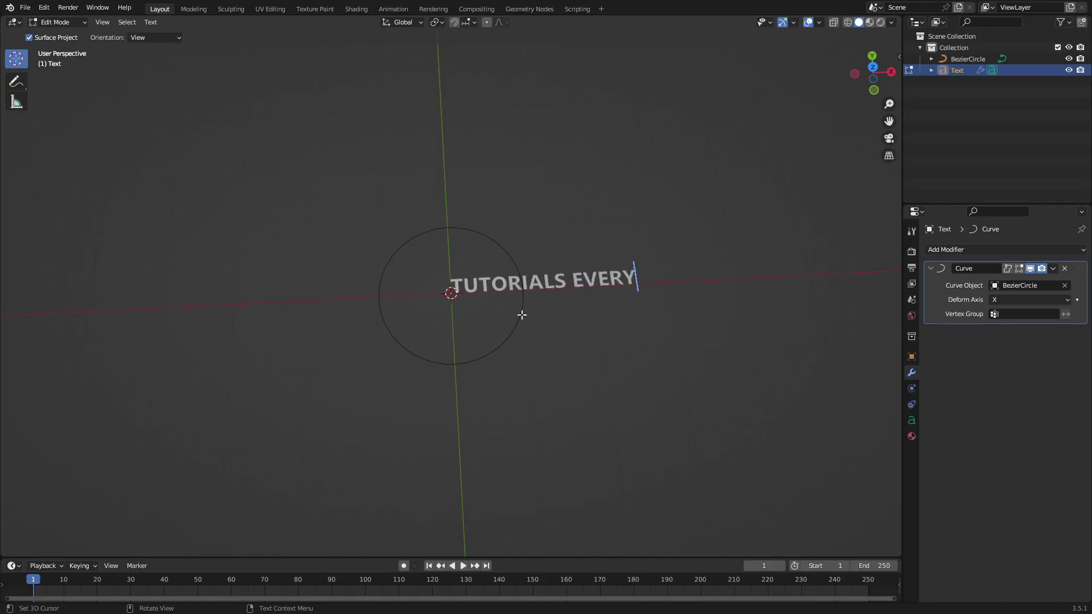
pyautogui.press('Return')
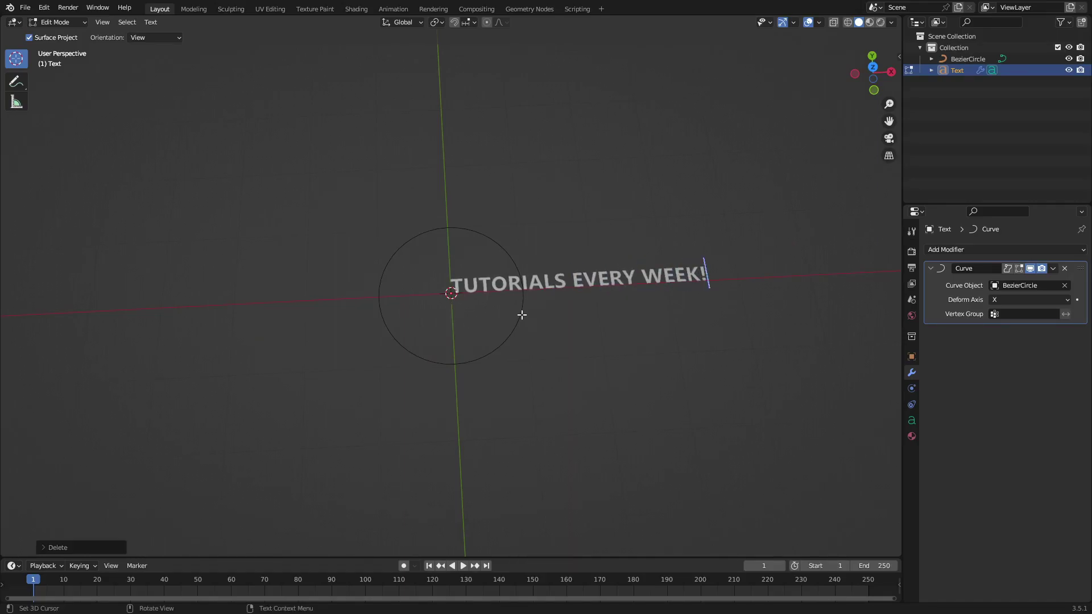
pyautogui.press('Tab')
pyautogui.scroll(2, 518, 312)
# Step: Shrink the phrase slightly, then test sliding it along X around the circle and cancel
pyautogui.press('s')
pyautogui.click(518, 271)
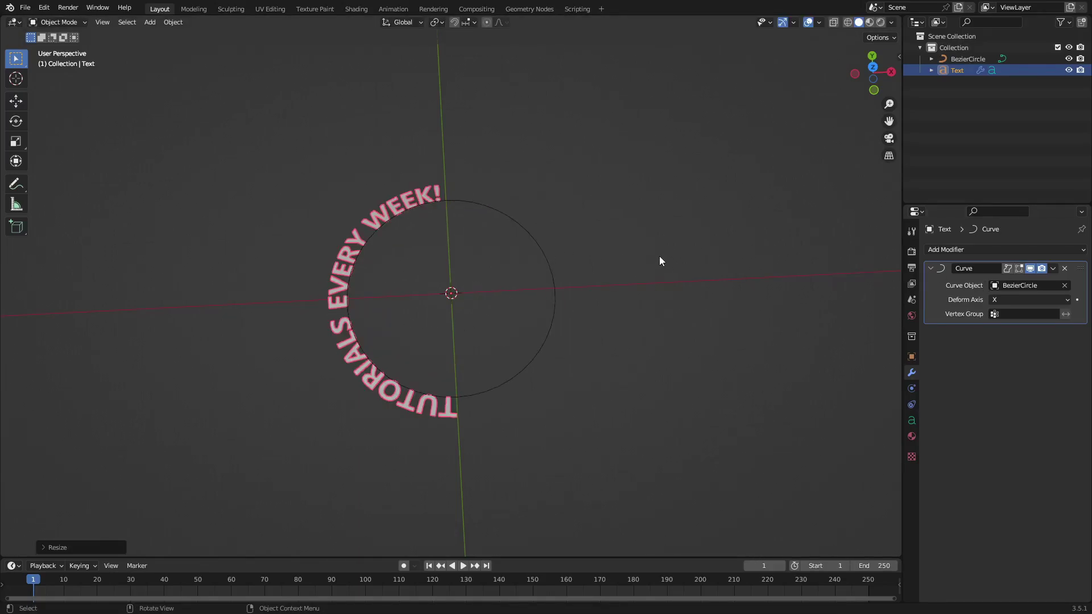
pyautogui.press('g')
pyautogui.press('x')
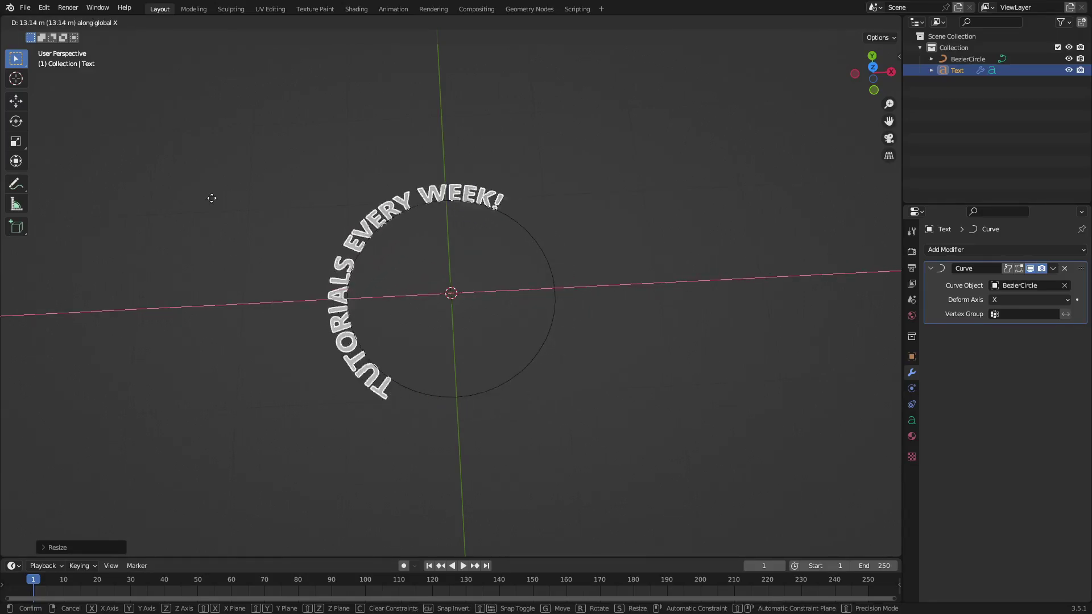
pyautogui.rightClick(233, 518)
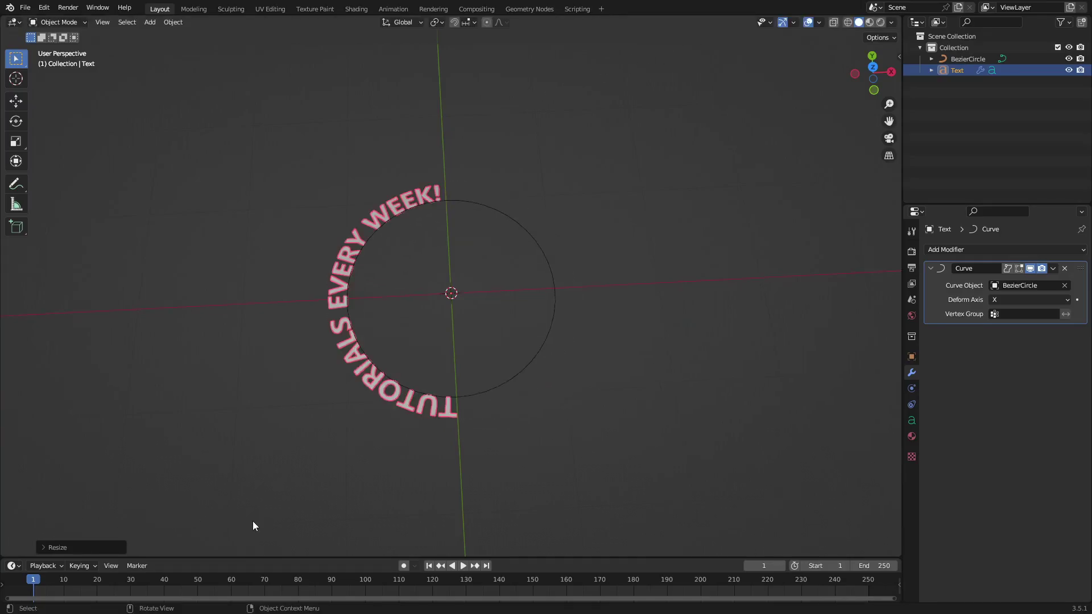
# Step: Rotate the text and BezierCircle together 90° about X so they stand upright
pyautogui.hotkey('ctrl', 'z')
pyautogui.moveTo(715, 352); pyautogui.dragTo(714, 309, button='middle')
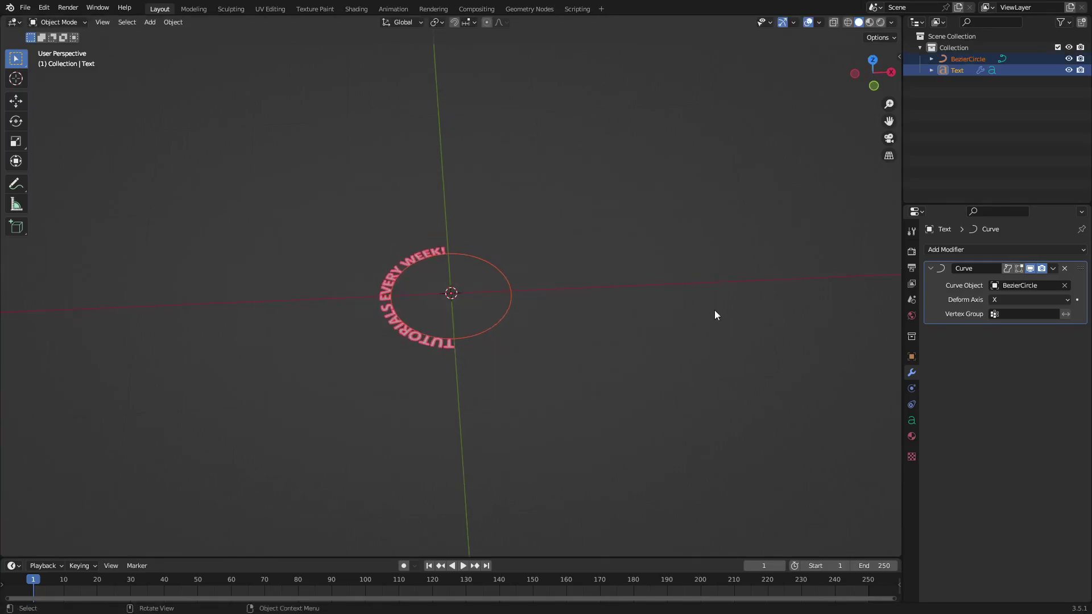
pyautogui.press('r')
pyautogui.press('x')
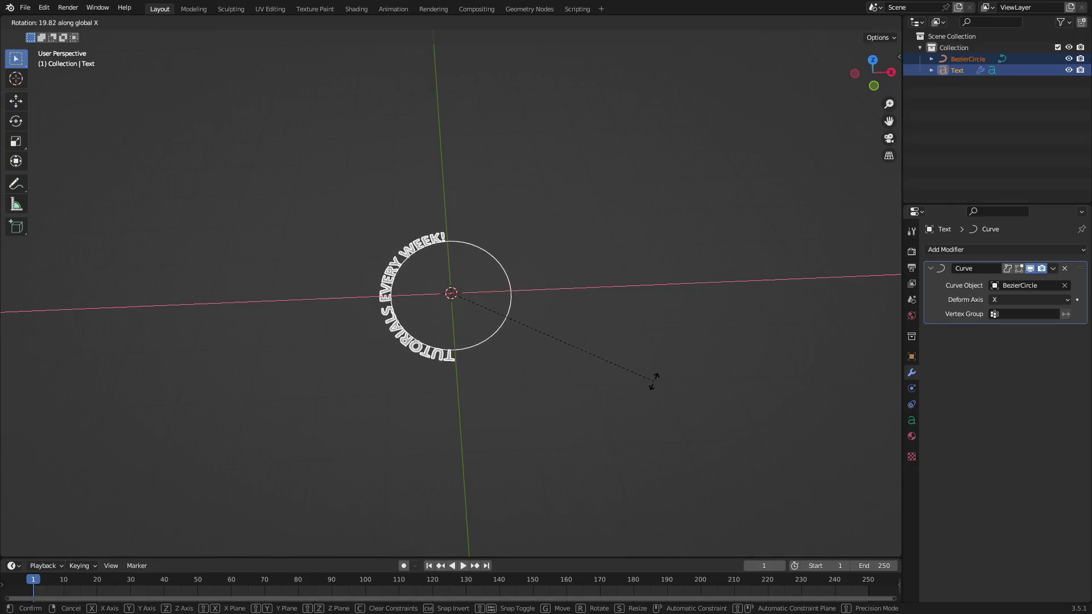
pyautogui.write('90')
pyautogui.press('Return')
pyautogui.moveTo(511, 360); pyautogui.dragTo(455, 333, button='middle')
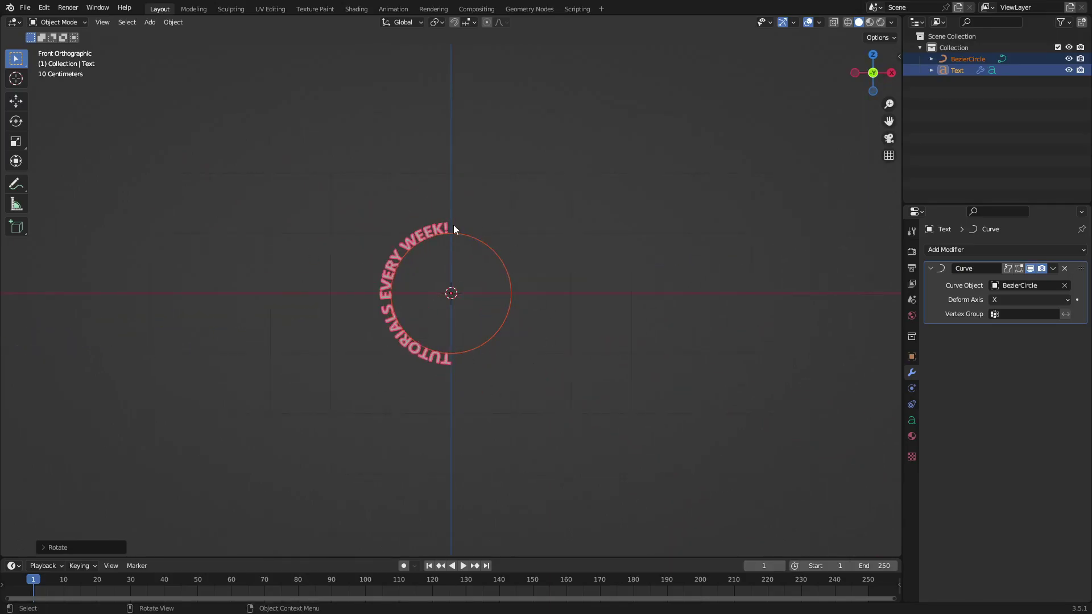
# Step: Add a camera, move it along Y in front of the text, and look through it
pyautogui.hotkey('shift', 'a')
pyautogui.click(419, 391)
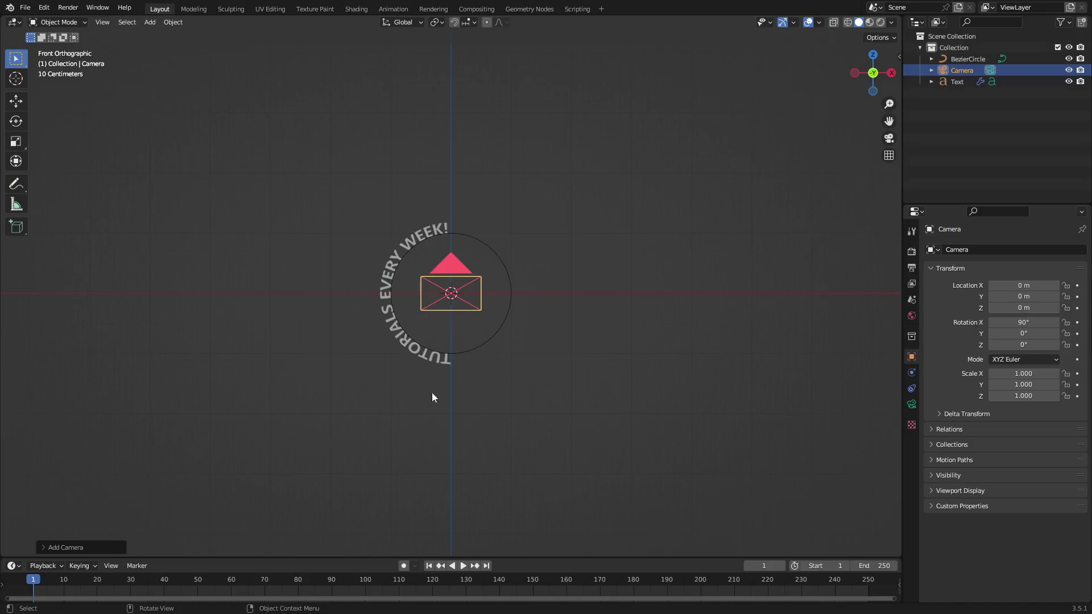
pyautogui.moveTo(445, 388); pyautogui.dragTo(636, 336, button='middle')
pyautogui.press('g')
pyautogui.press('y')
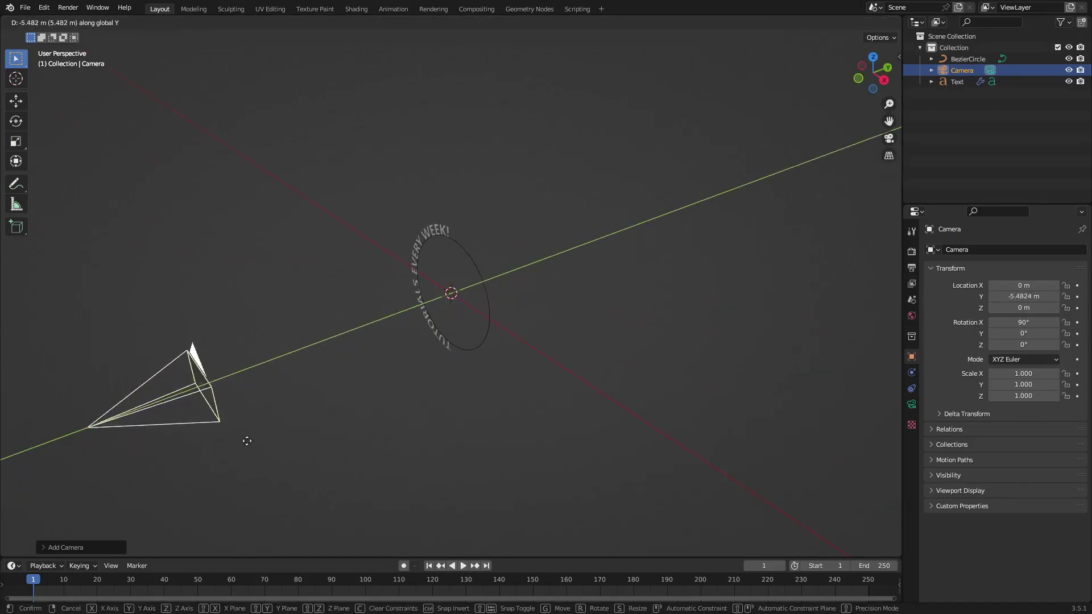
pyautogui.click(189, 453)
pyautogui.press('KP_0')
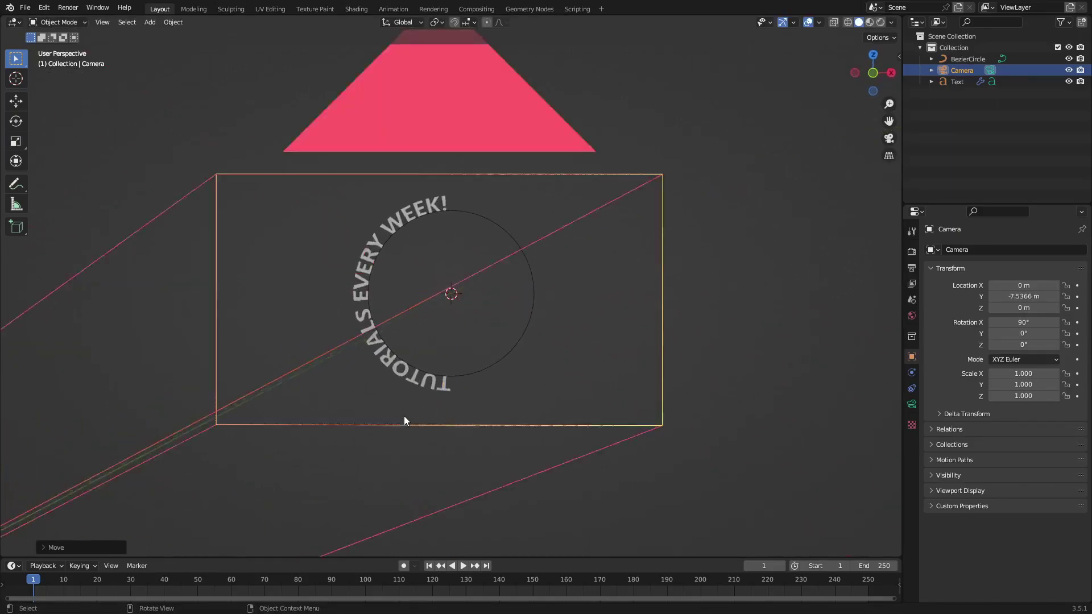
# Step: Pull the camera further back to frame the whole text ring
pyautogui.press('g')
pyautogui.press('y')
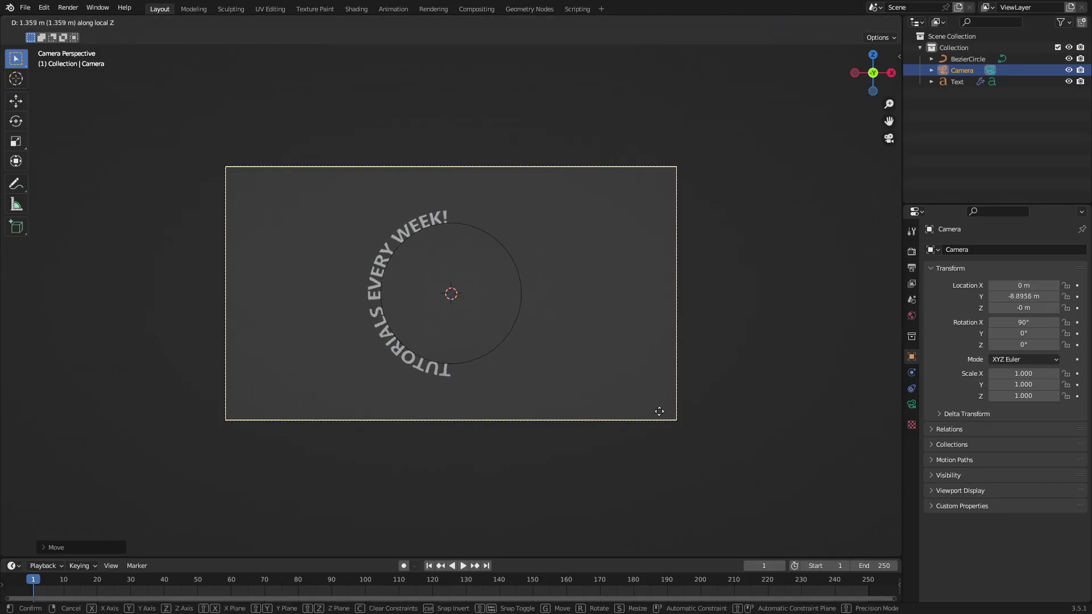
pyautogui.click(668, 445)
pyautogui.press('g')
pyautogui.press('z')
pyautogui.press('z')
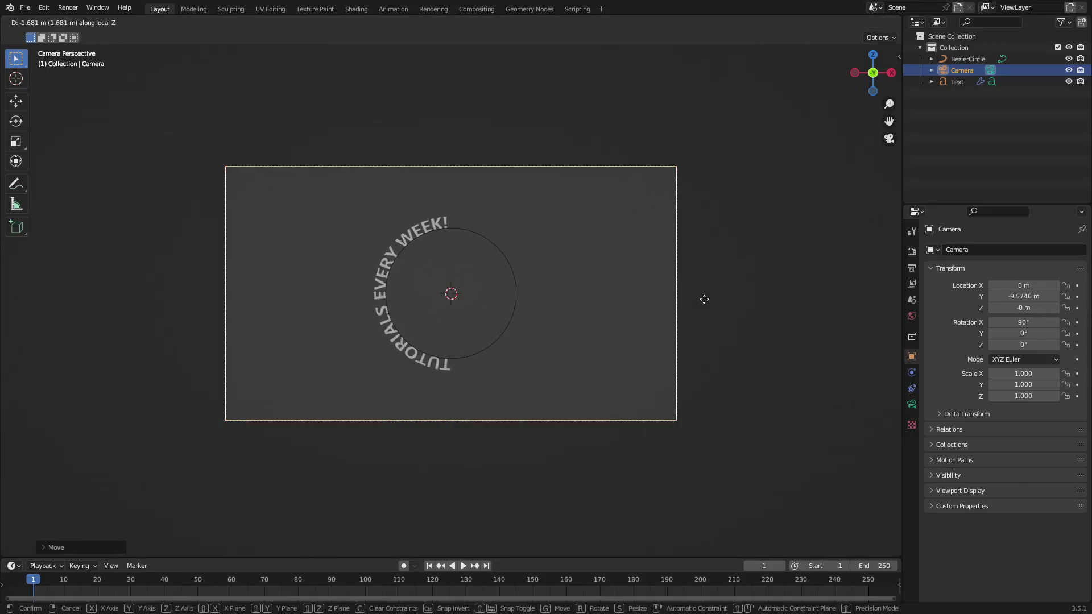
pyautogui.click(693, 340)
# Step: Select the text object and drag the timeline border up to make the timeline taller
pyautogui.scroll(4, 475, 402)
pyautogui.click(439, 425)
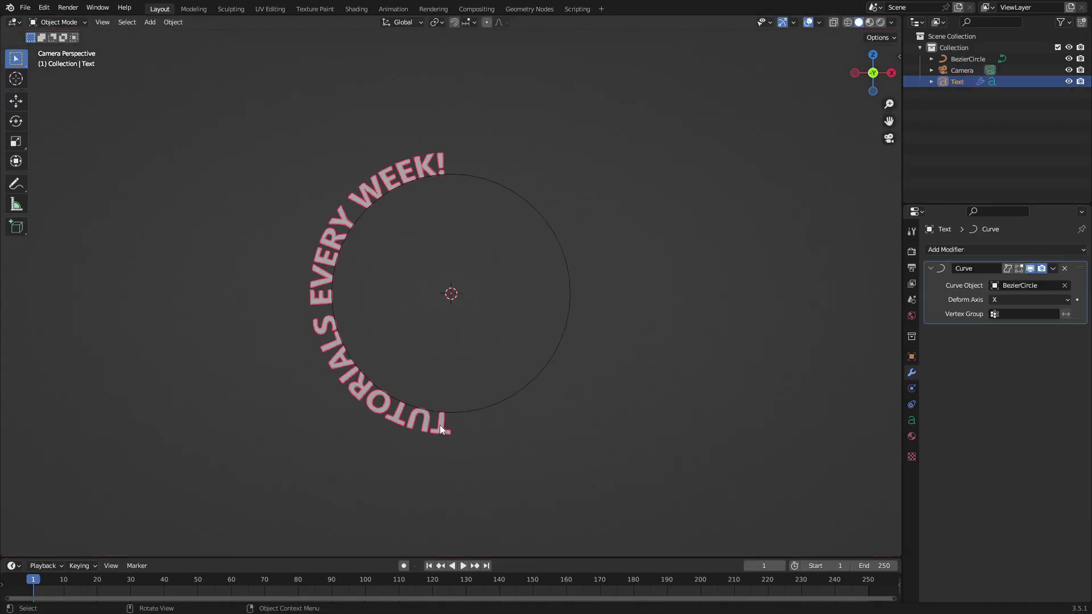
pyautogui.scroll(-2, 455, 511)
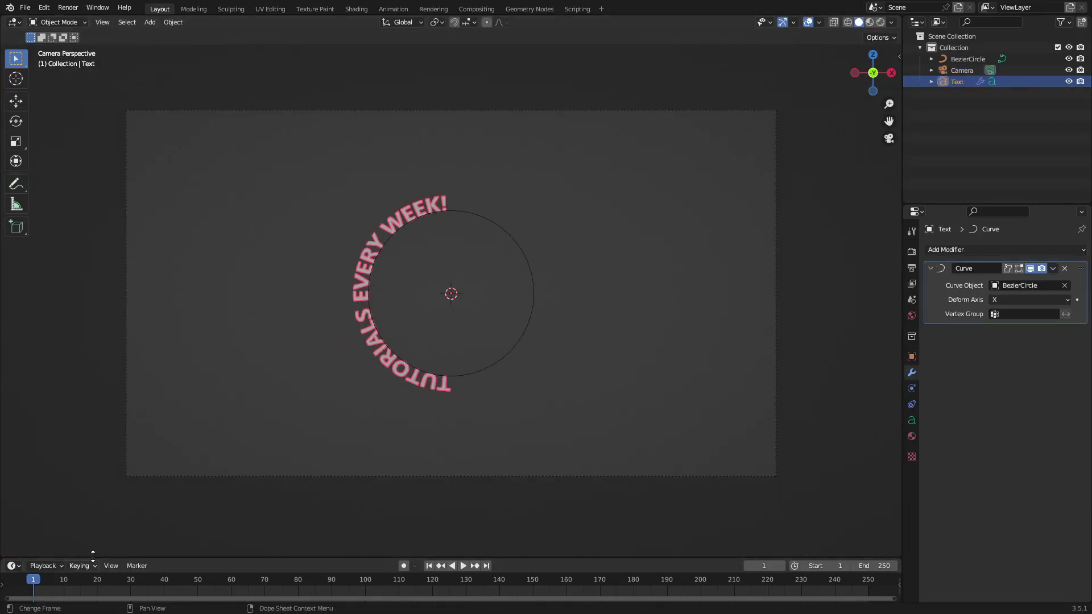
pyautogui.moveTo(89, 558); pyautogui.dragTo(103, 528)
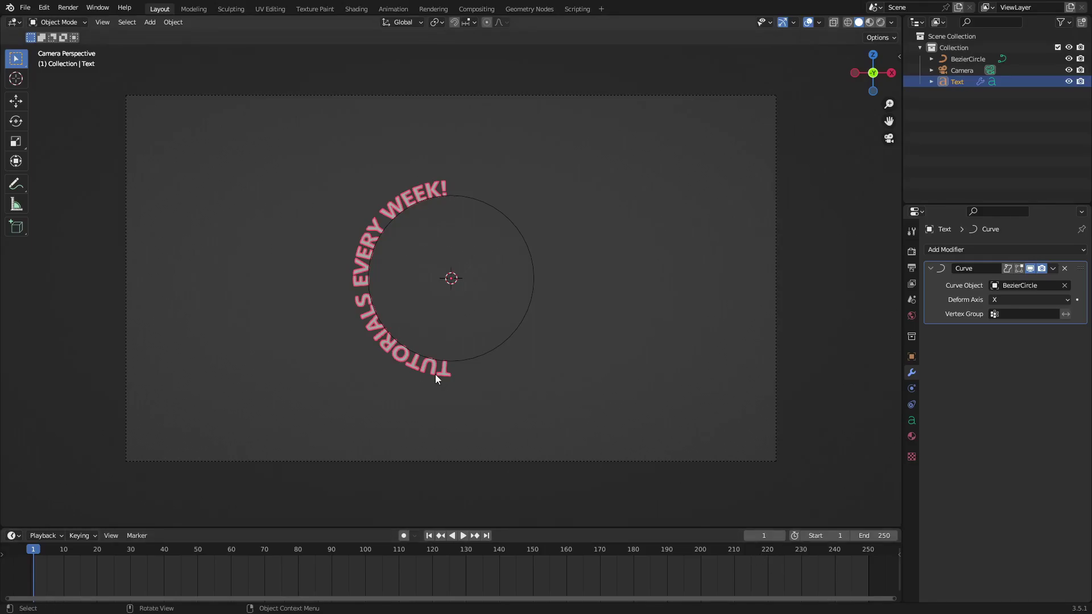
# Step: In Output Properties, set the frame rate to 60 fps and Frame Start to 0
pyautogui.click(911, 251)
pyautogui.click(911, 267)
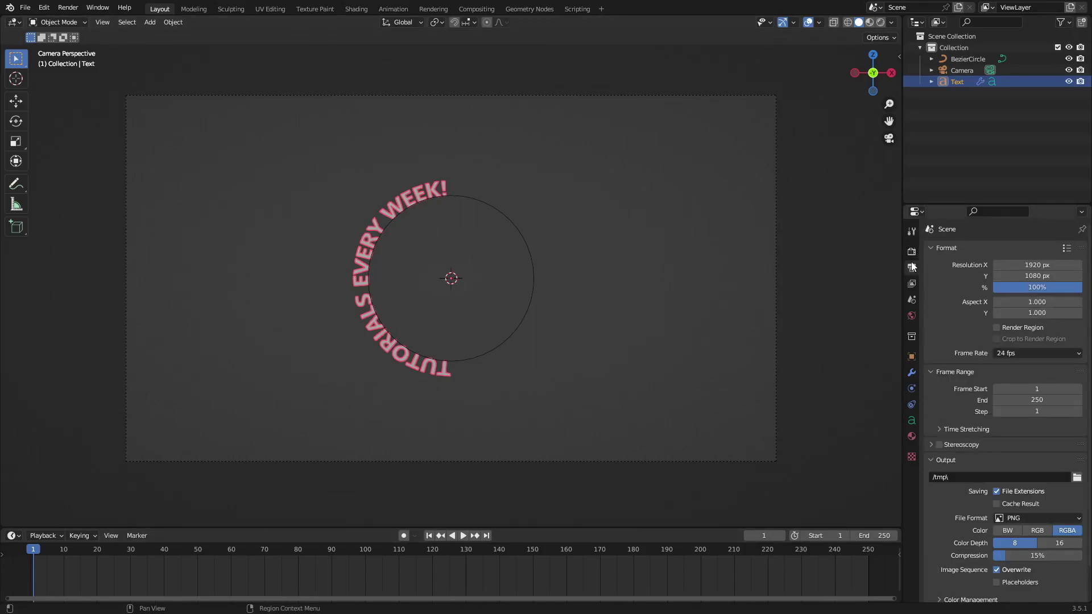
pyautogui.click(1023, 353)
pyautogui.click(1028, 445)
pyautogui.click(804, 535)
# Step: Keyframe the text's location at frame 0, then slide it along X and keyframe at frame 100
pyautogui.press('i')
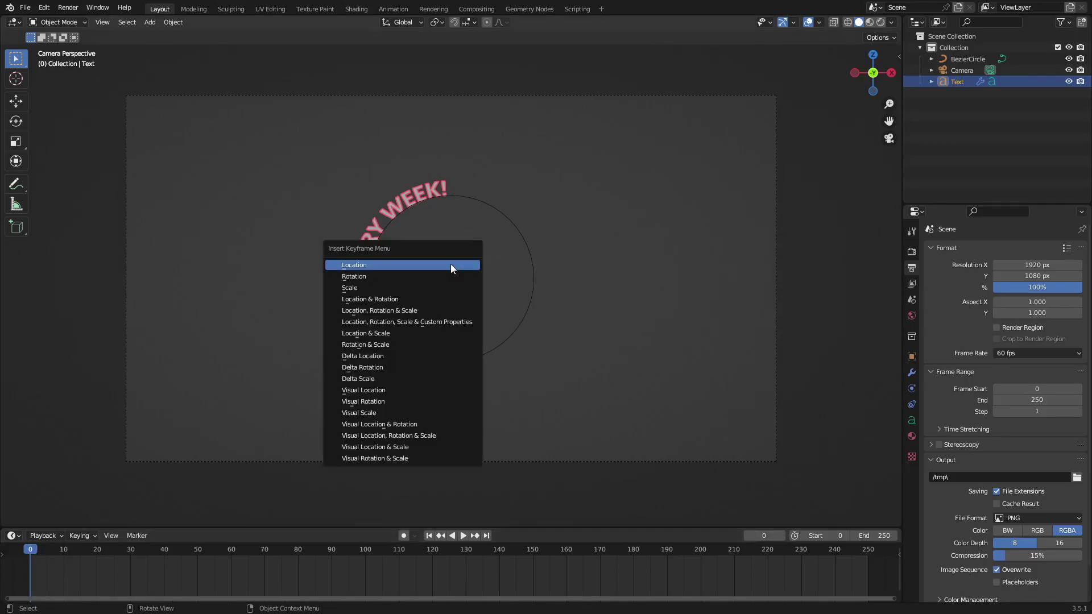
pyautogui.click(450, 268)
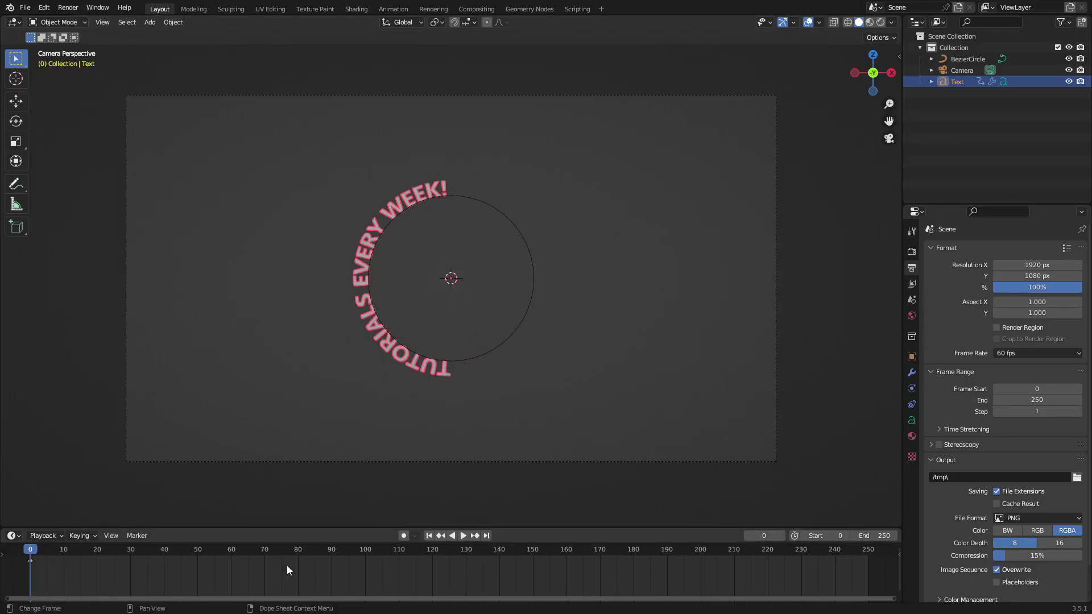
pyautogui.click(366, 553)
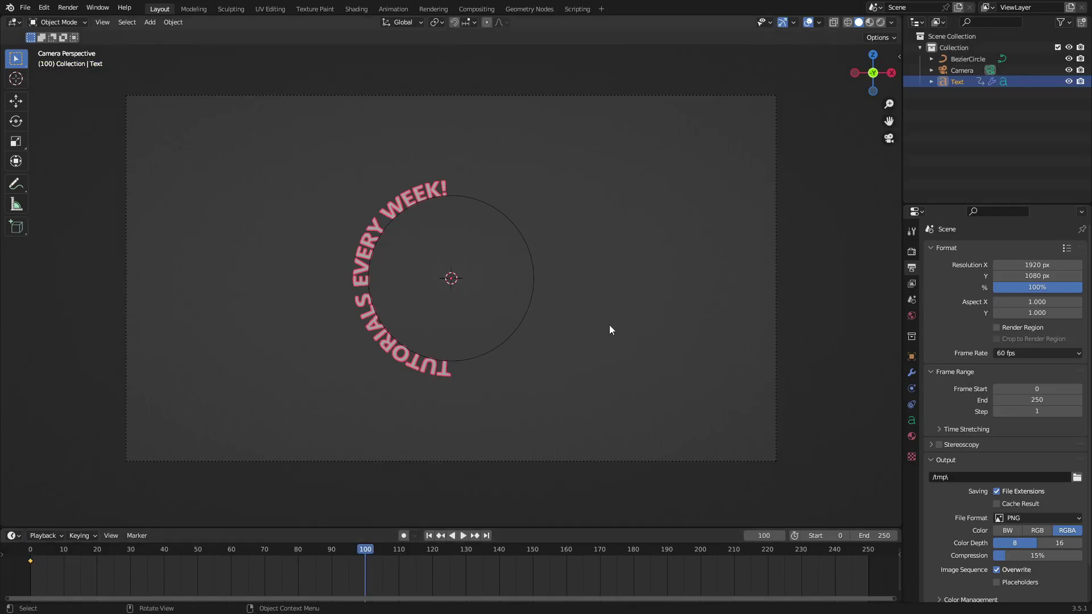
pyautogui.press('g')
pyautogui.press('x')
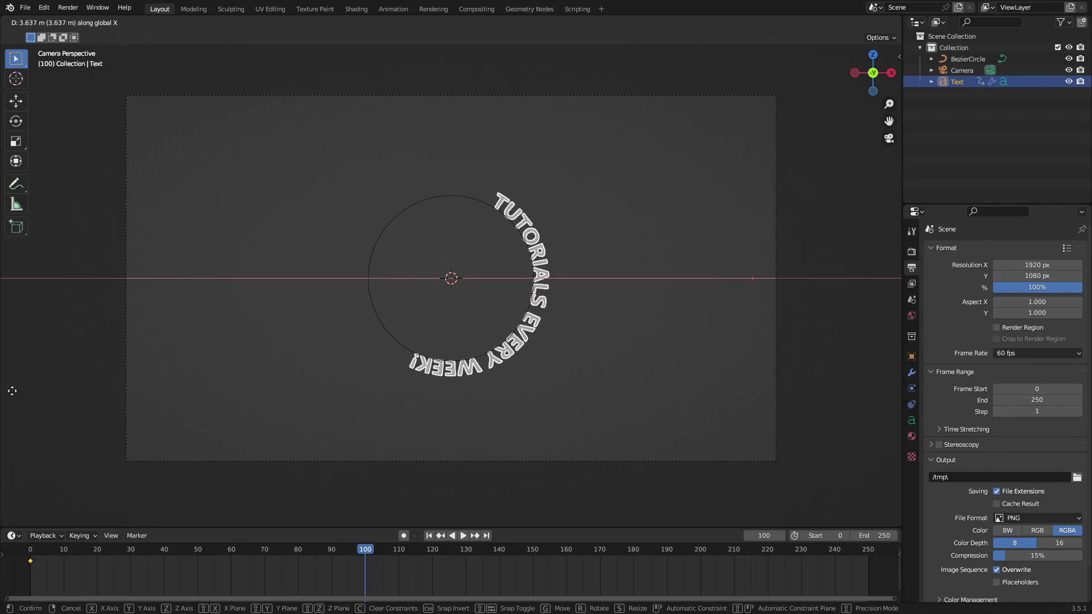
pyautogui.click(42, 412)
pyautogui.press('i')
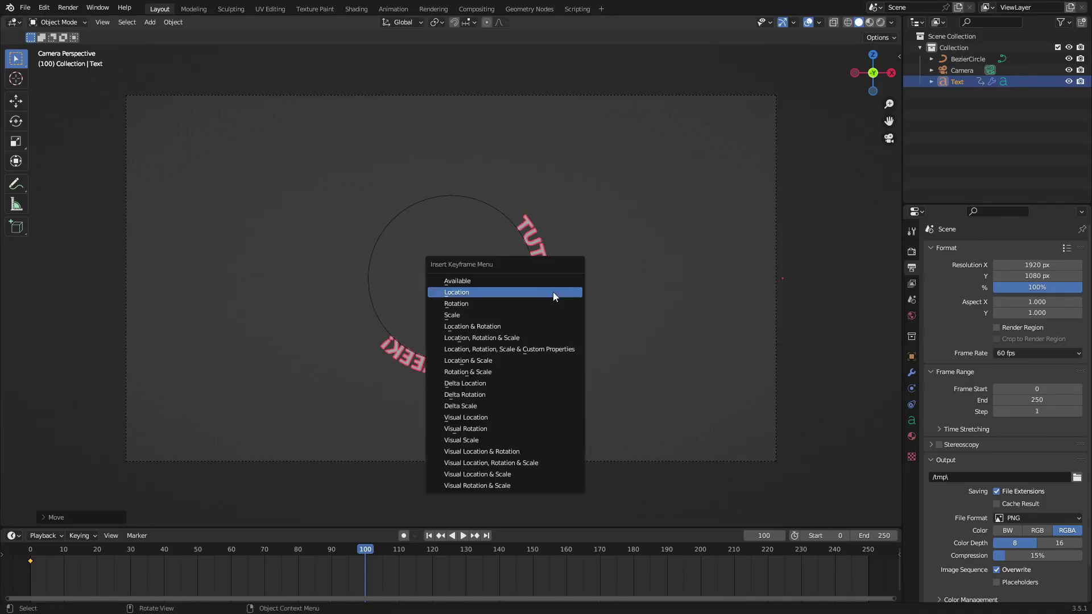
pyautogui.click(553, 292)
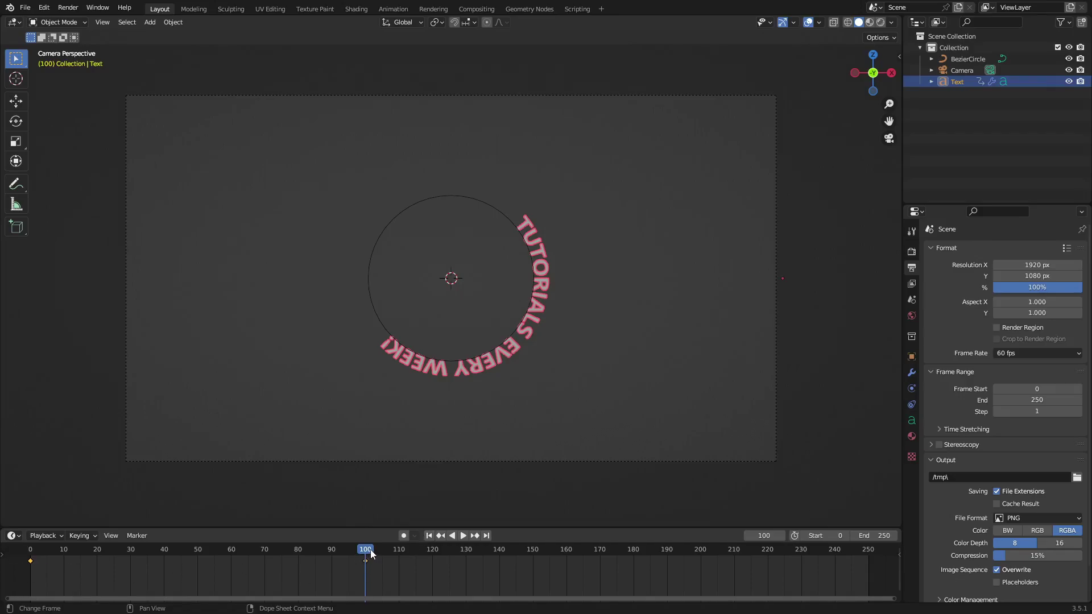
# Step: At frame 150, slide the text further around the circle along X and keyframe its location
pyautogui.press('space')
pyautogui.moveTo(382, 555); pyautogui.dragTo(532, 554)
pyautogui.press('space')
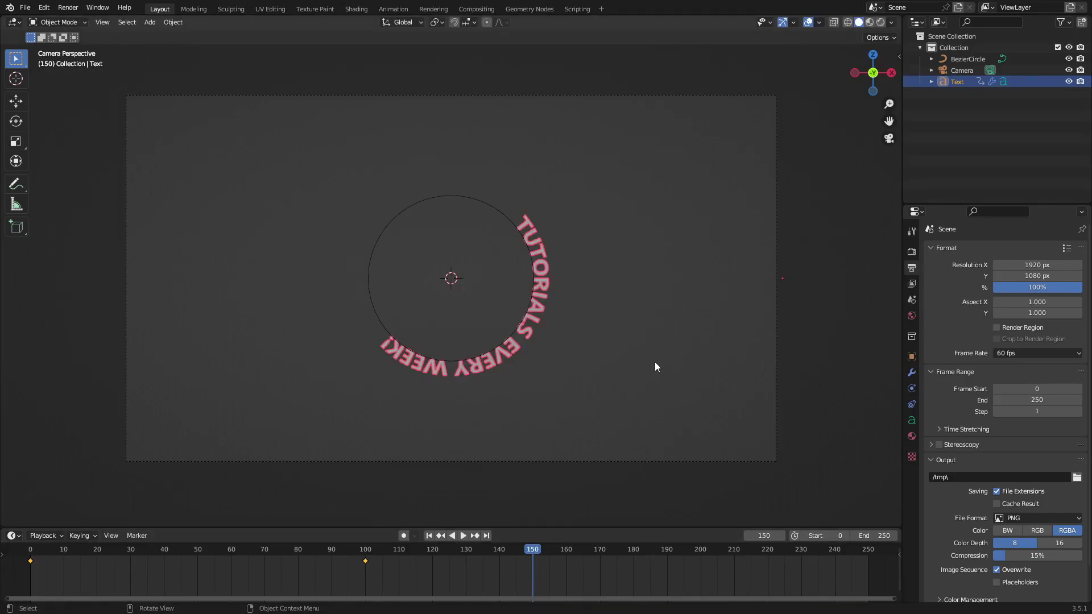
pyautogui.press('g')
pyautogui.press('x')
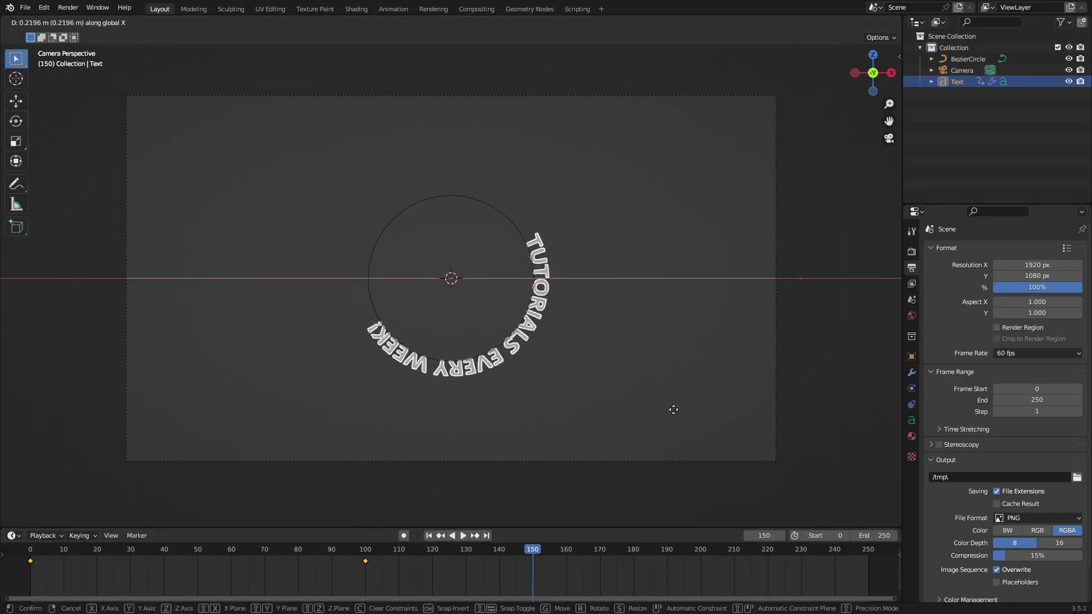
pyautogui.click(653, 308)
pyautogui.press('i')
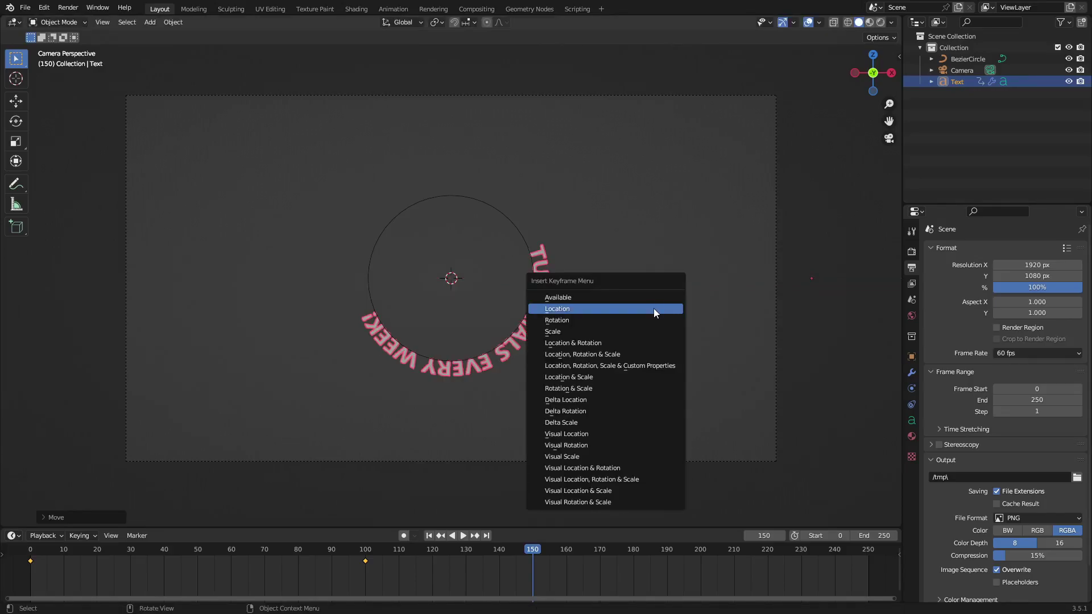
pyautogui.click(653, 308)
# Step: Scrub through the animation to check the motion and set the end frame to 150
pyautogui.hotkey('shift', 'ctrl', 'space')
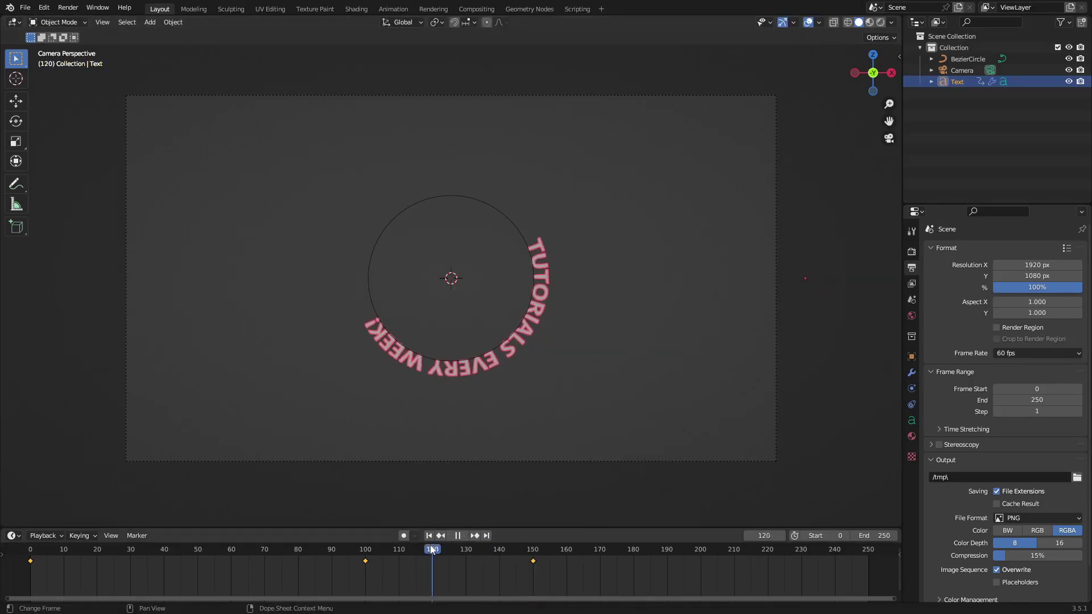
pyautogui.moveTo(428, 549); pyautogui.dragTo(533, 548)
pyautogui.hotkey('shift', 'ctrl', 'space')
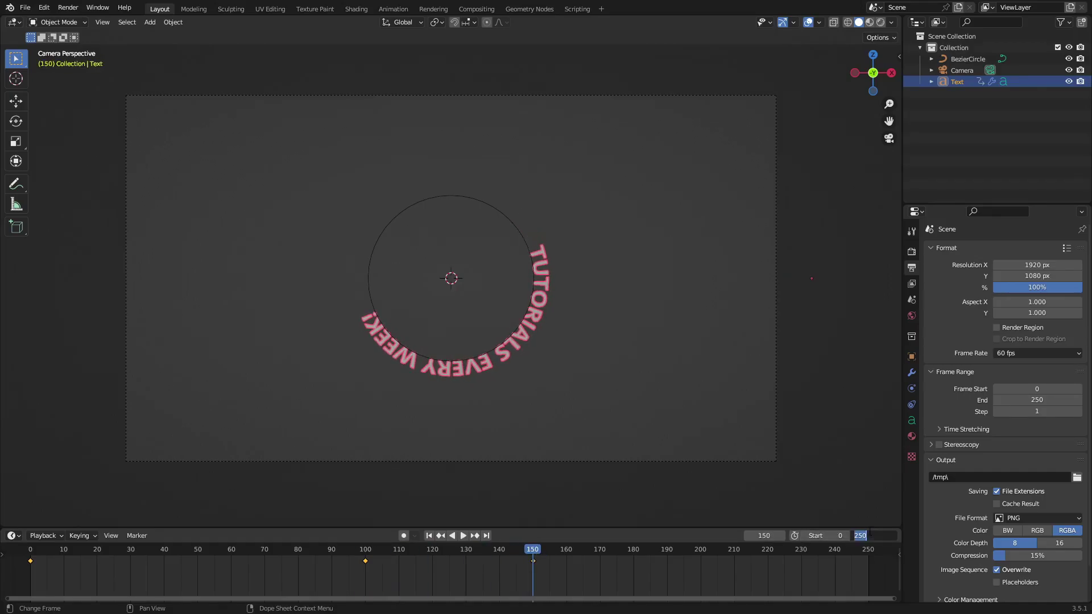
pyautogui.write('0')
pyautogui.press('Return')
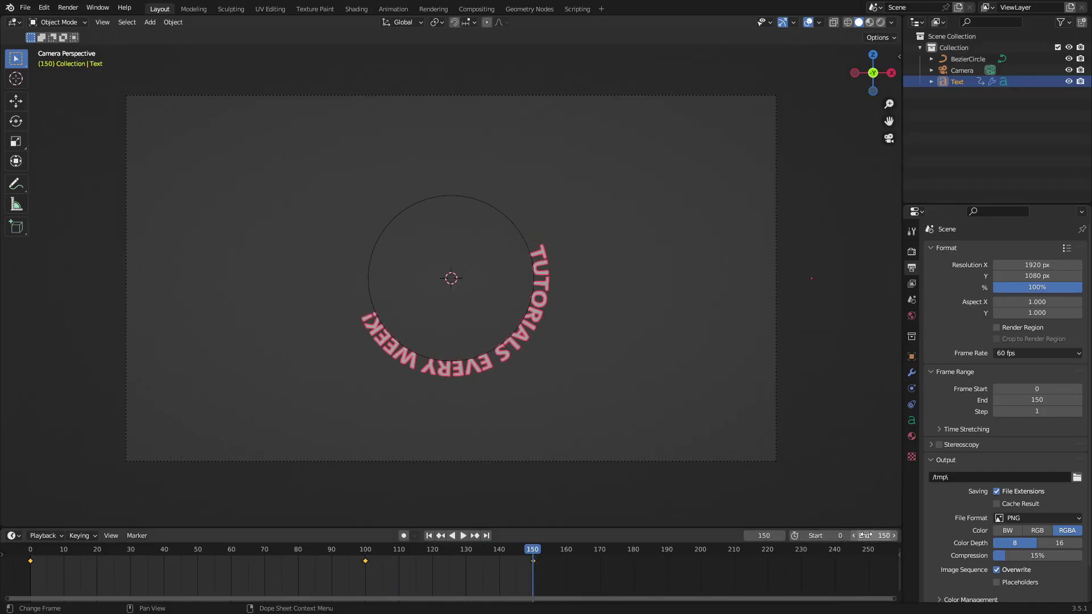
# Step: Play the animation from the first frame with overlays hidden, then stop and restore overlays
pyautogui.click(429, 535)
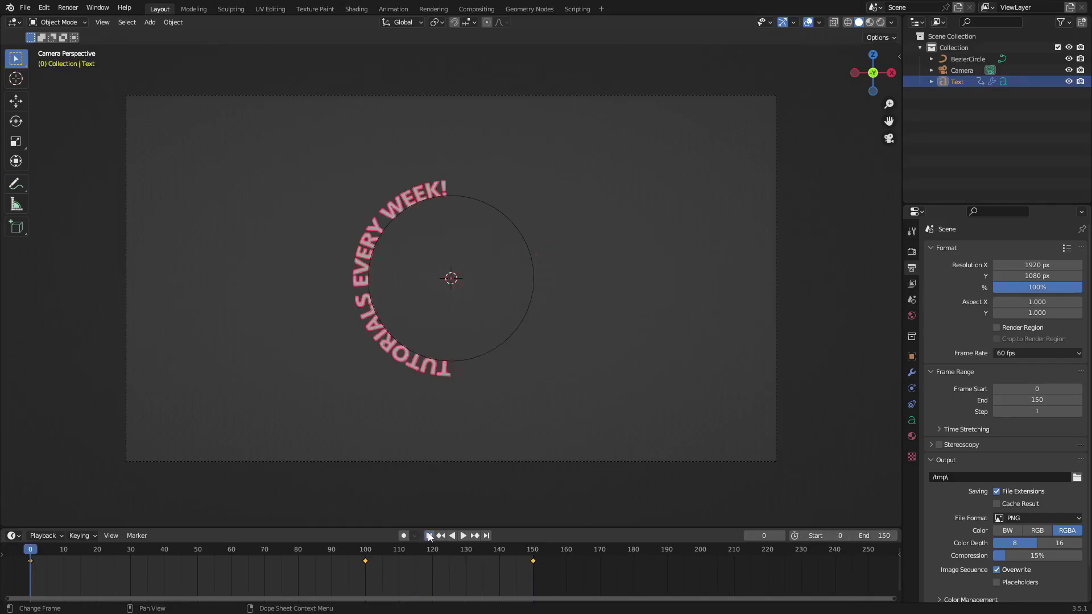
pyautogui.scroll(2, 752, 124)
pyautogui.click(808, 22)
pyautogui.click(462, 535)
pyautogui.scroll(-3, 732, 424)
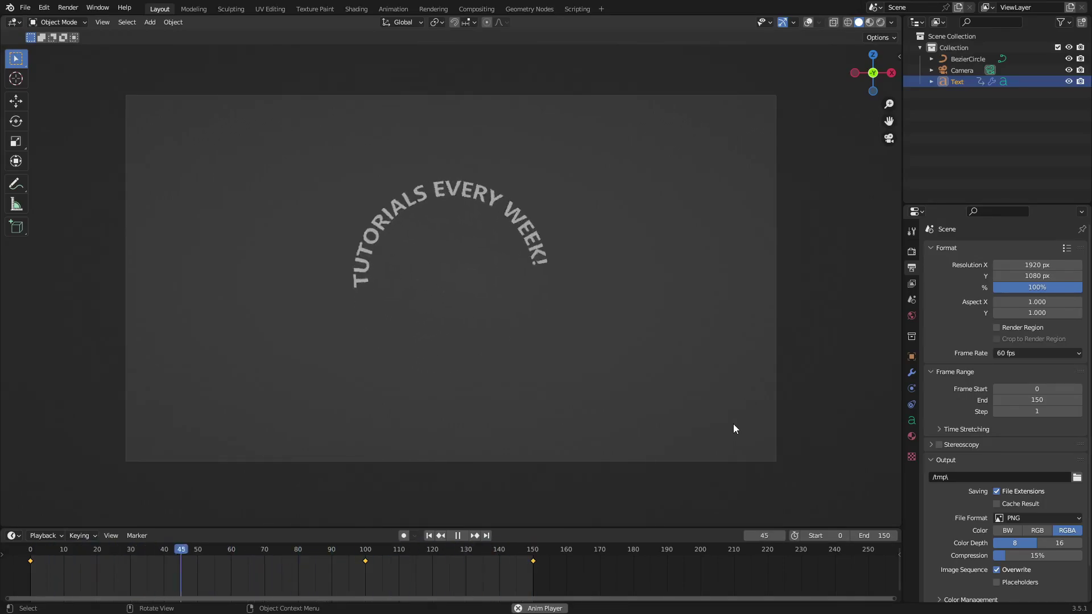
pyautogui.scroll(-5, 732, 428)
pyautogui.scroll(4, 728, 429)
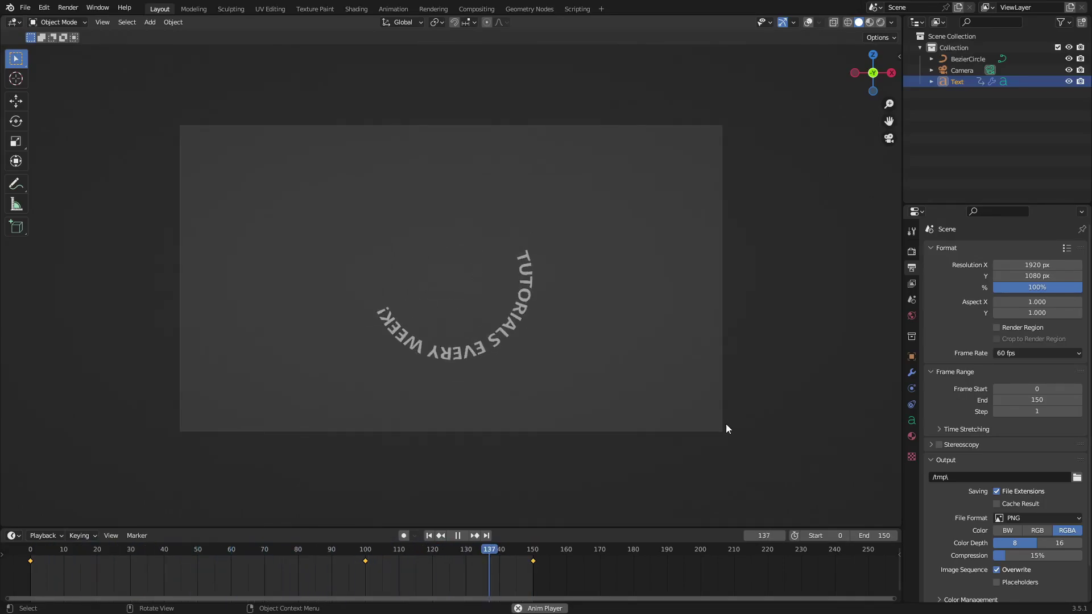
pyautogui.click(457, 536)
pyautogui.click(808, 23)
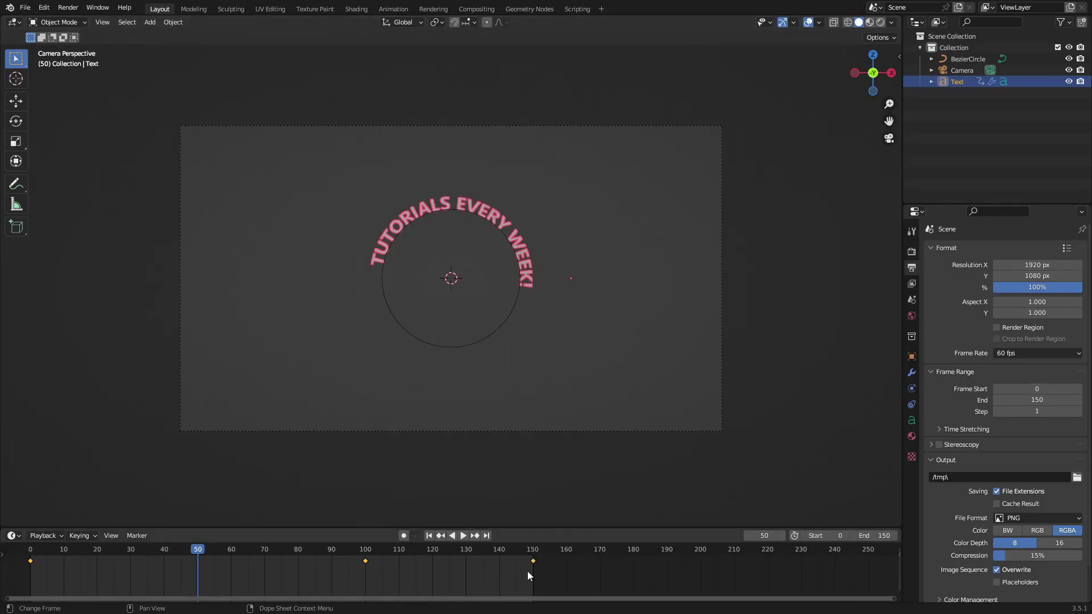
# Step: At frame 100, move the text along X over the circle's top and re-key its location
pyautogui.click(365, 549)
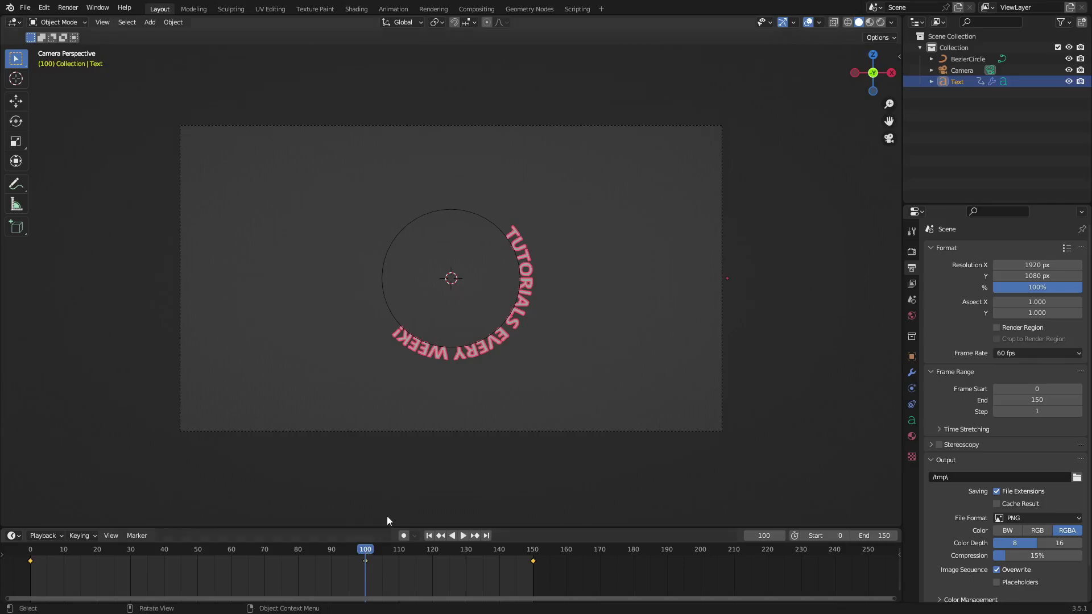
pyautogui.press('g')
pyautogui.press('y')
pyautogui.press('Escape')
pyautogui.press('g')
pyautogui.press('x')
pyautogui.click(548, 414)
pyautogui.press('i')
pyautogui.click(587, 280)
# Step: Fine-tune the text's X position and hide the viewport overlays
pyautogui.press('g')
pyautogui.press('x')
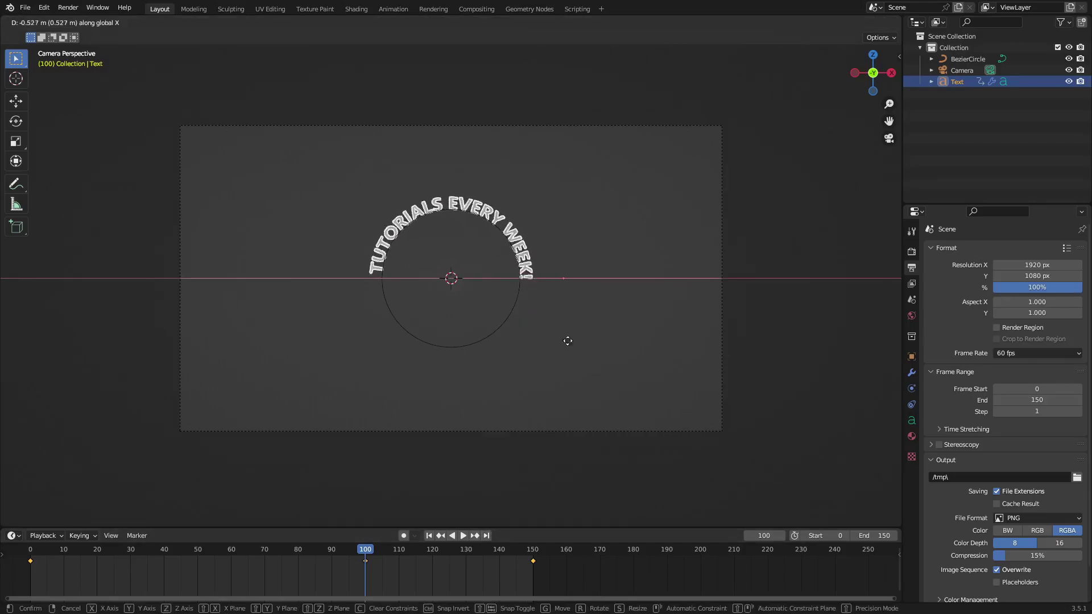
pyautogui.click(567, 344)
pyautogui.click(808, 23)
pyautogui.scroll(3, 409, 171)
pyautogui.scroll(-3, 645, 321)
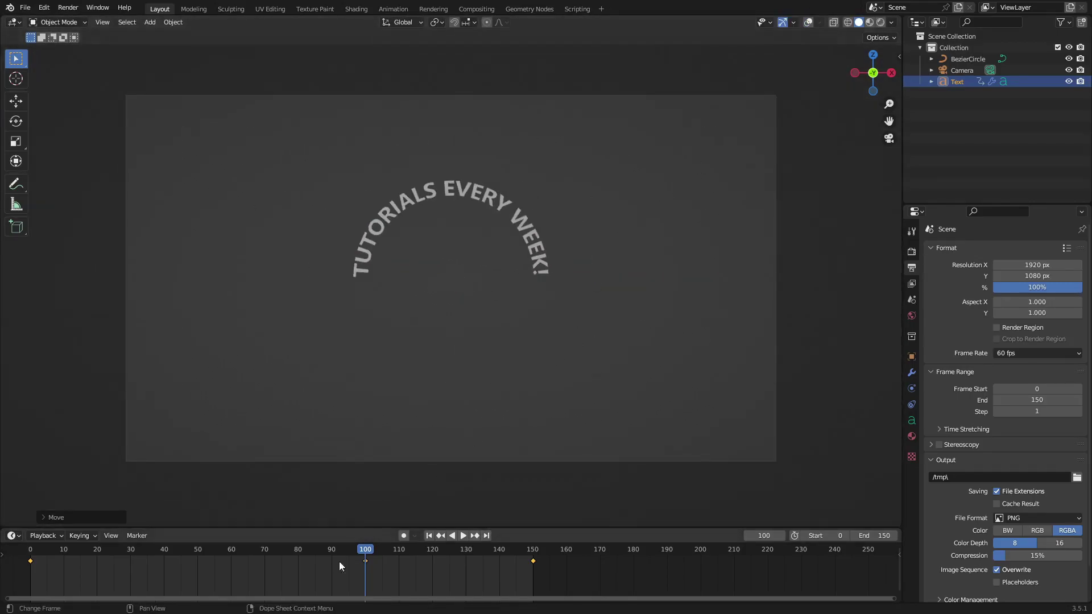
# Step: Play and scrub the animation from about frame 54 to 121 to review the arched motion
pyautogui.press('space')
pyautogui.click(200, 553)
pyautogui.moveTo(200, 552); pyautogui.dragTo(435, 556)
pyautogui.moveTo(437, 556); pyautogui.dragTo(512, 554, button='middle')
pyautogui.press('space')
pyautogui.click(456, 536)
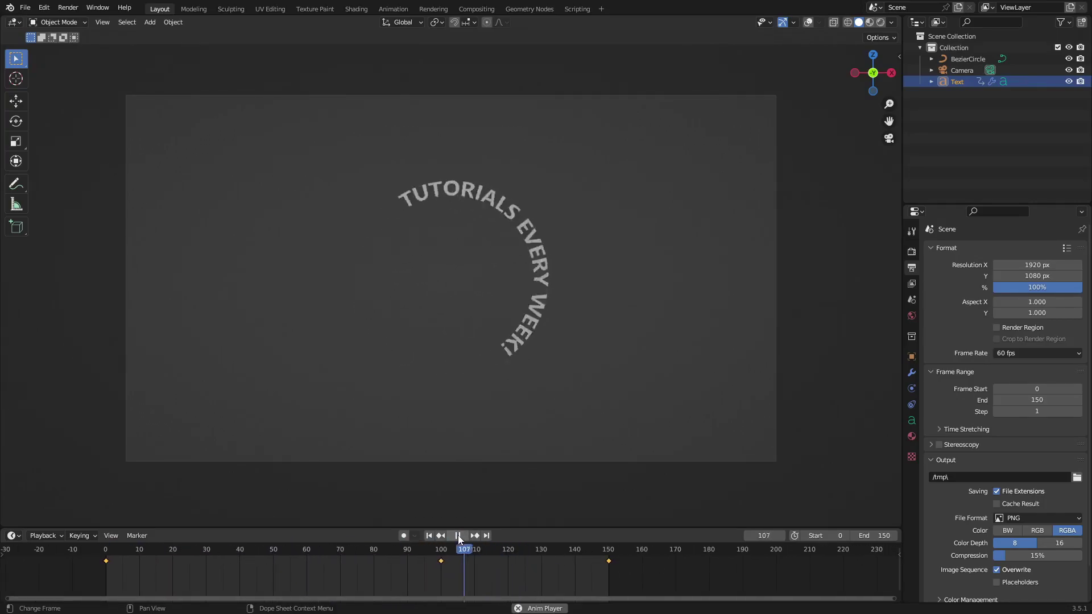